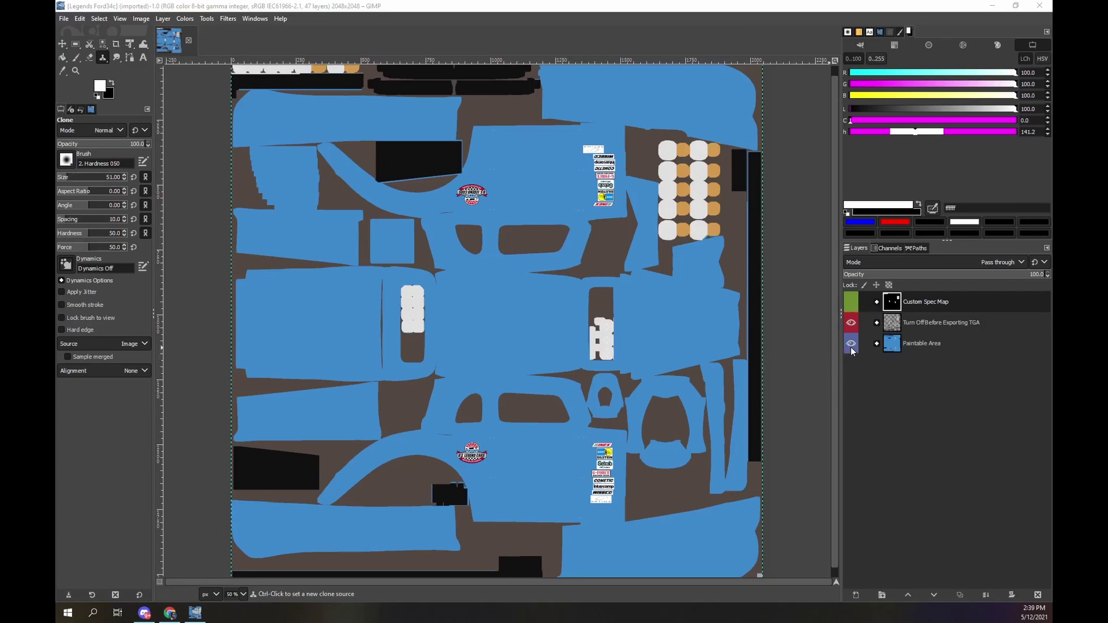
- Hide the Paintable Area and Turn Off Before Exporting TGA layer groups and make the Custom Spec Map group visible
key("ctrl")
left_click(851, 345)
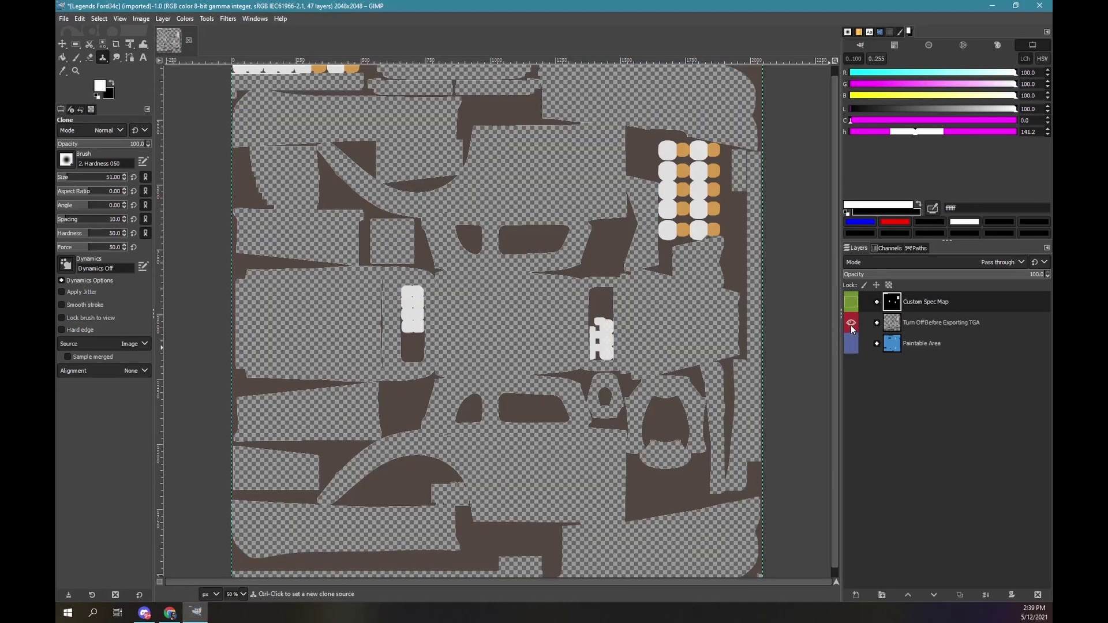
left_click(852, 323)
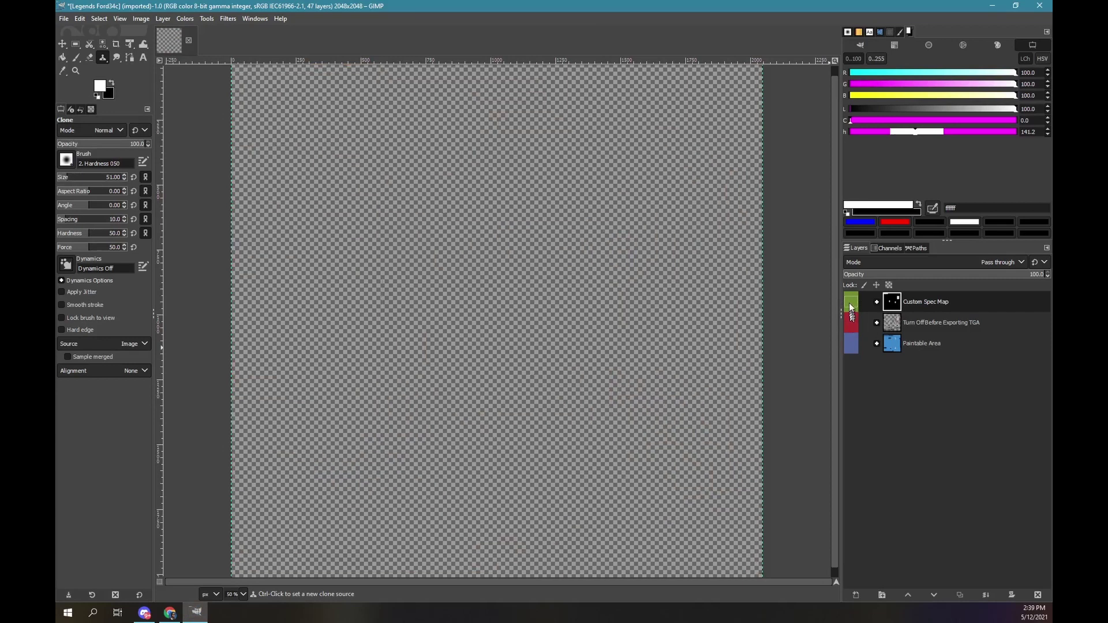
left_click(850, 302)
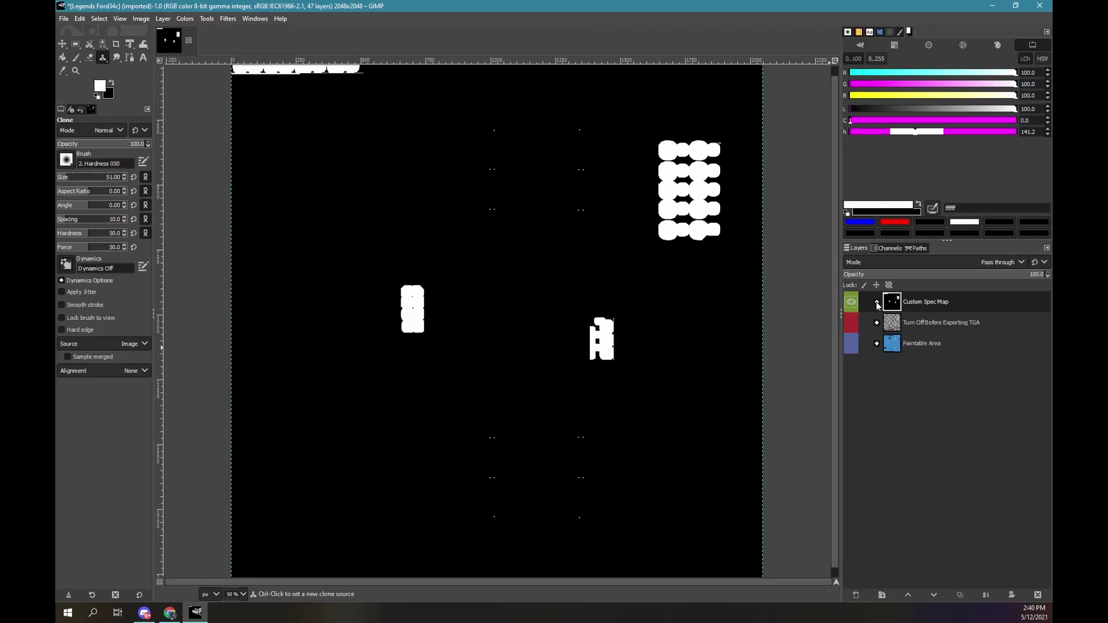
- Expand the Custom Spec Map group and hide its Red Channel Metallic and Green Channel Roughness subgroups
left_click(877, 302)
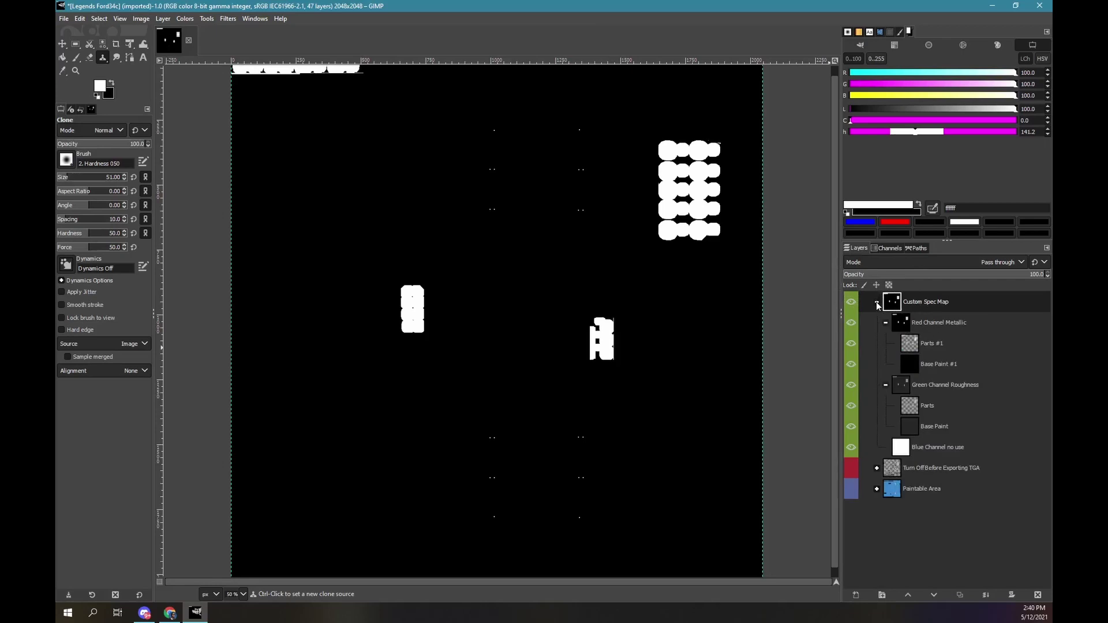
left_click(852, 322)
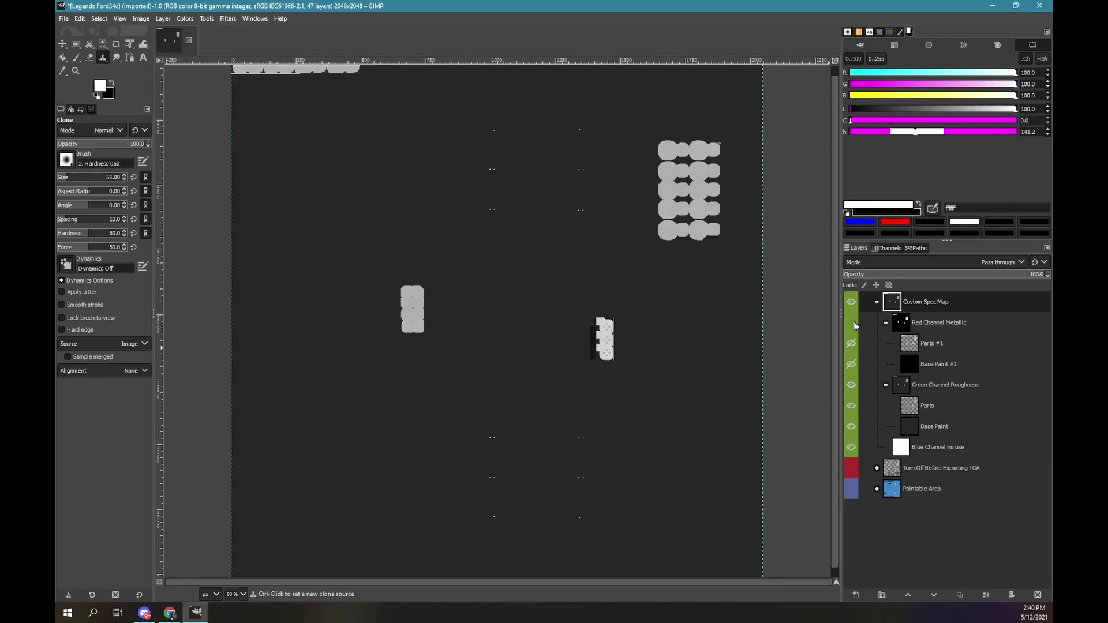
left_click(852, 385)
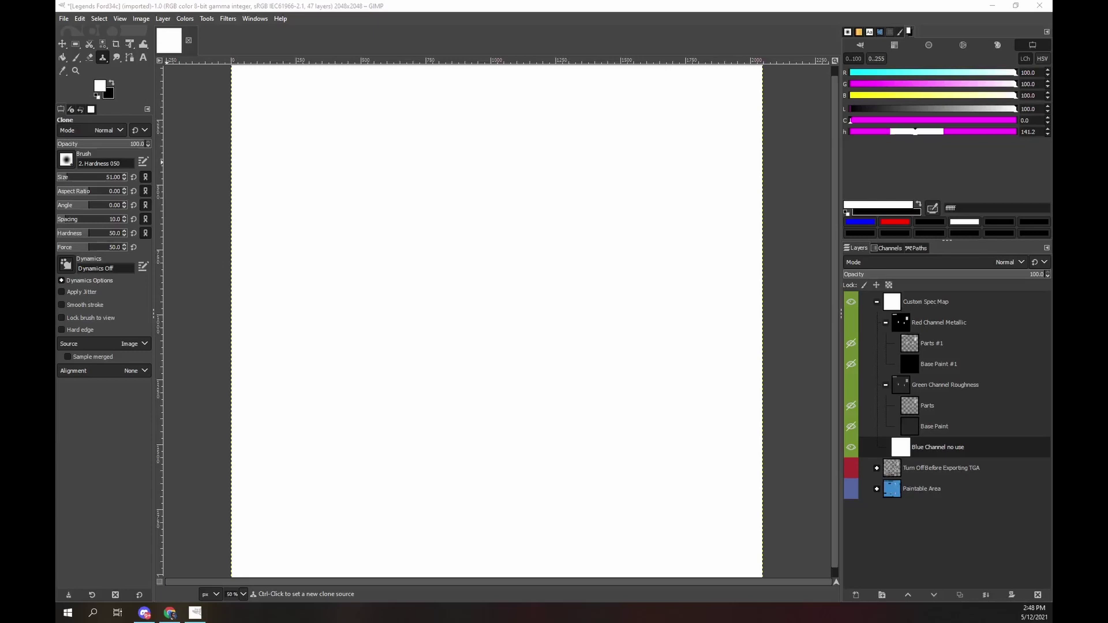
- Set the foreground color to pure blue by changing its red and green values to 0, keeping blue at 100
left_click(100, 87)
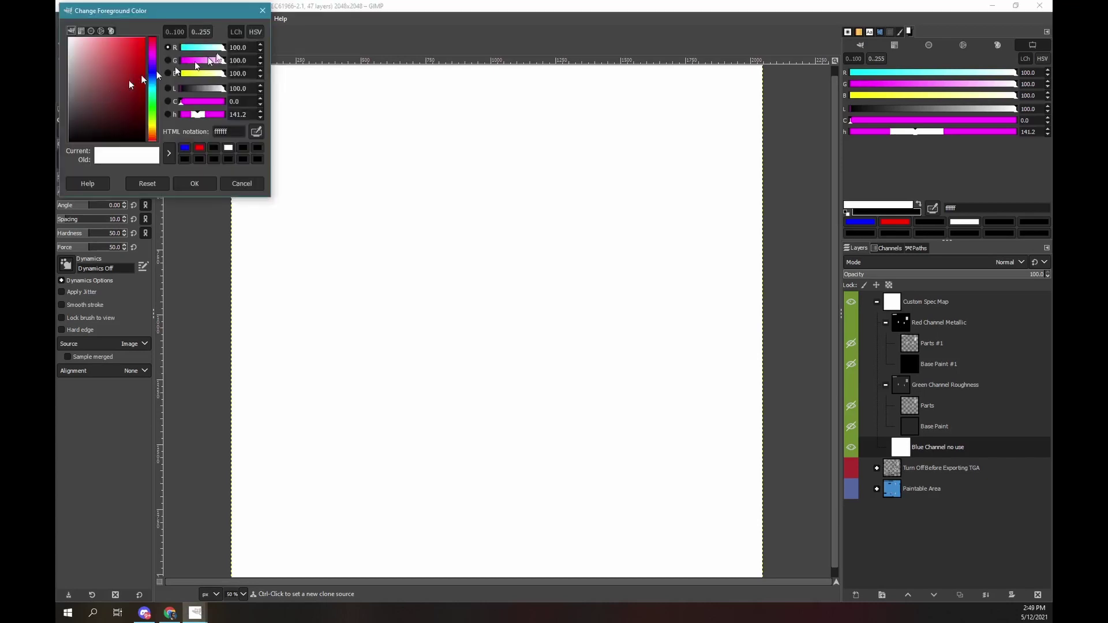
left_click_drag(250, 46, 218, 53)
type("0")
left_click_drag(248, 60, 227, 61)
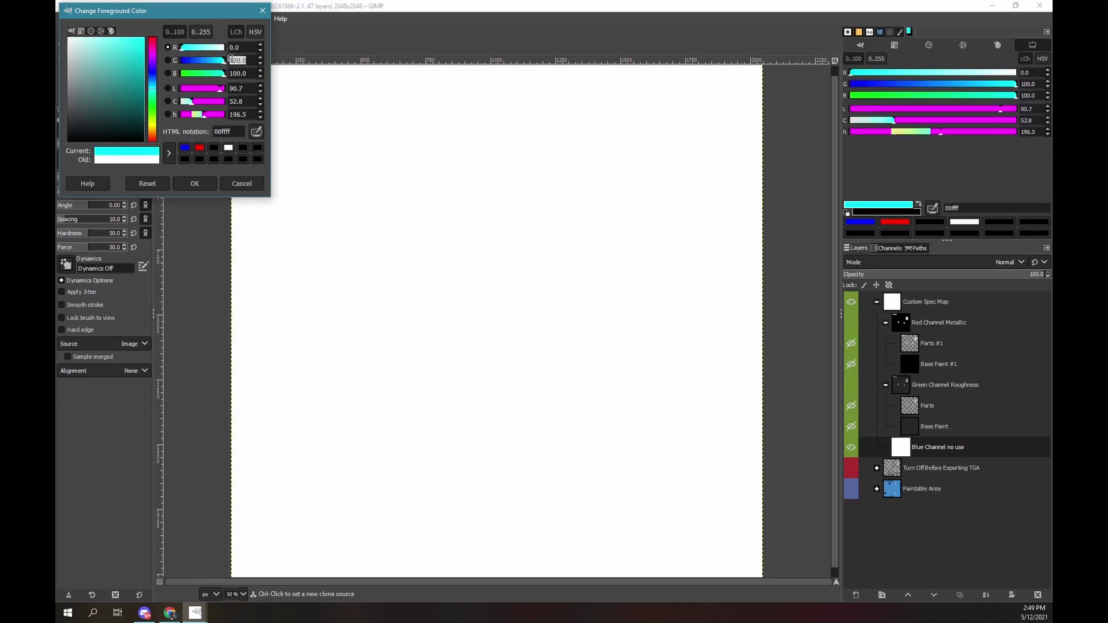
type("0")
key("Return")
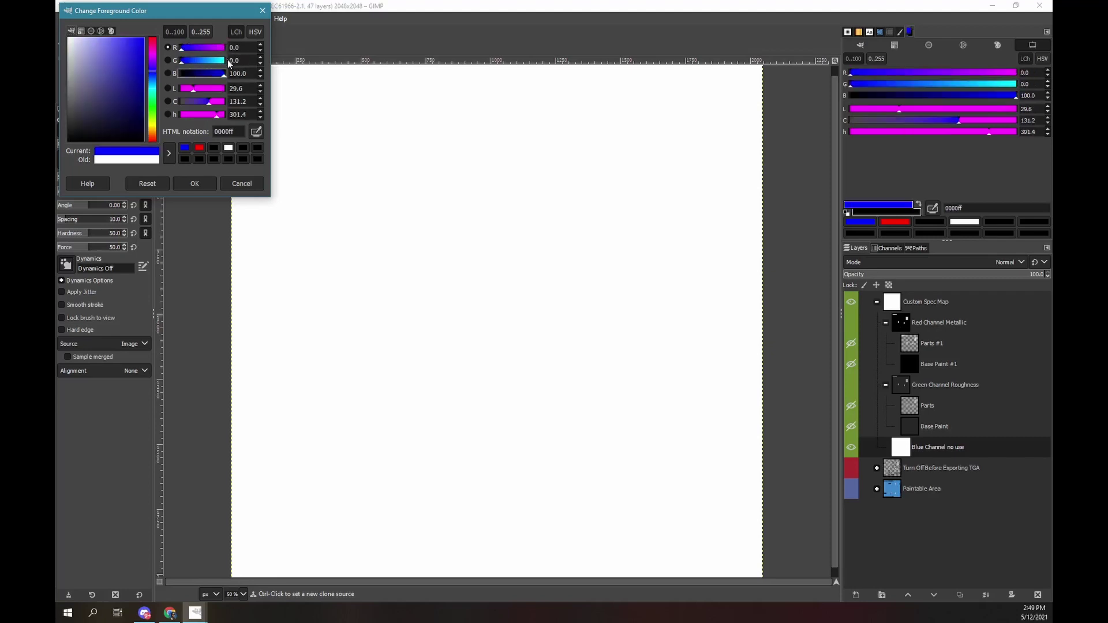
left_click(202, 184)
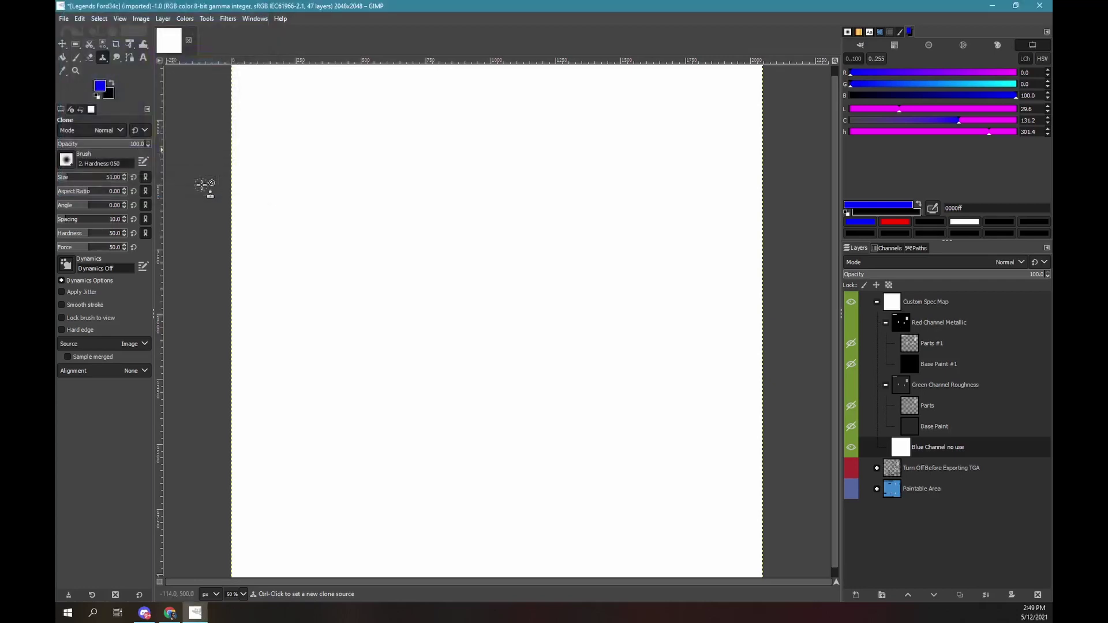
- Create a 2048 x 2048 layer named Blue, filled with the foreground color, above the Blue Channel no use layer
left_click(902, 450)
right_click(902, 452)
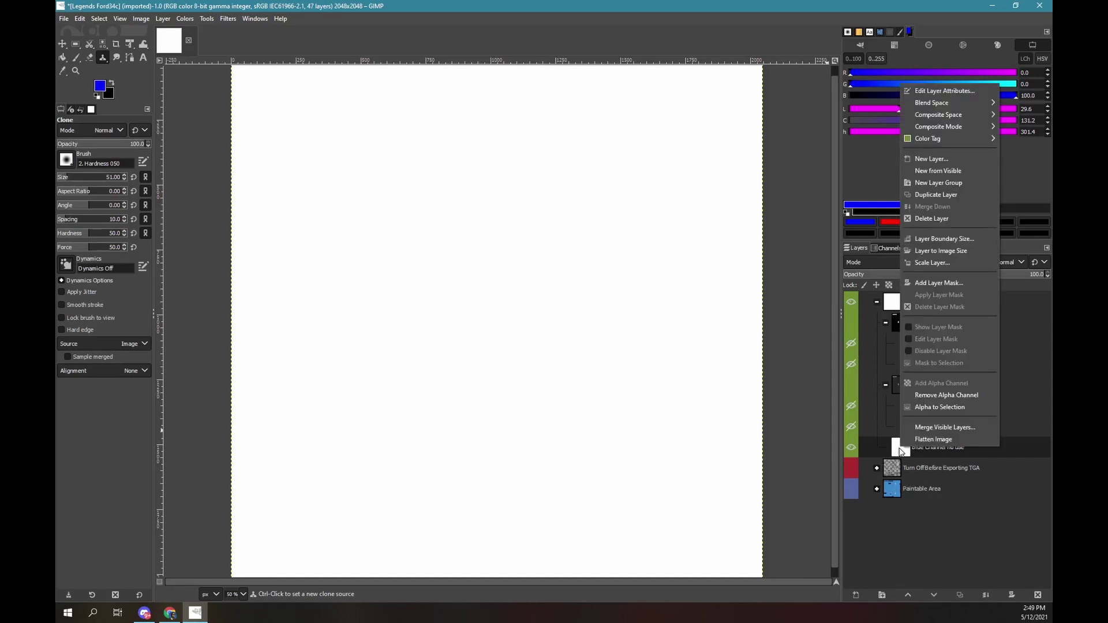
left_click(919, 158)
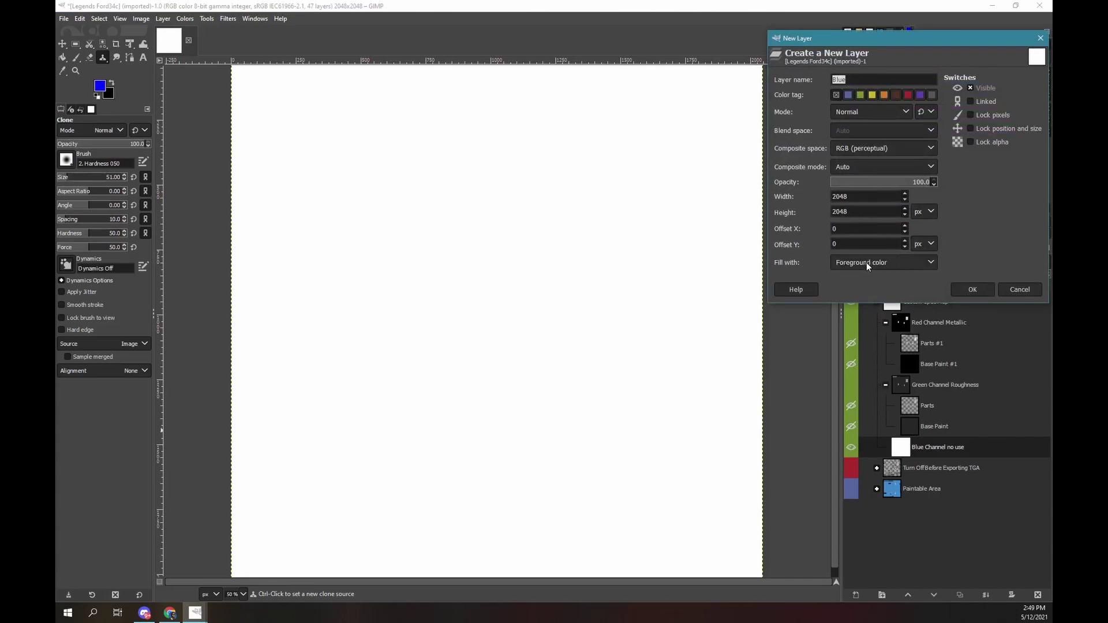
left_click(985, 292)
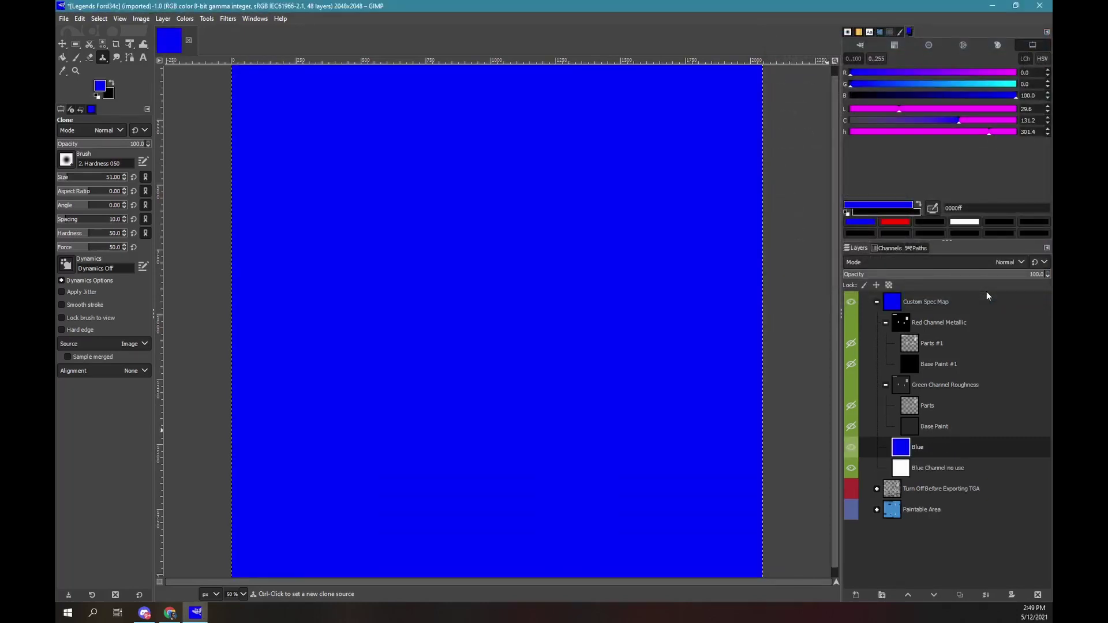
- Delete the white Blue Channel no use layer and hide the Blue layer
left_click(901, 472)
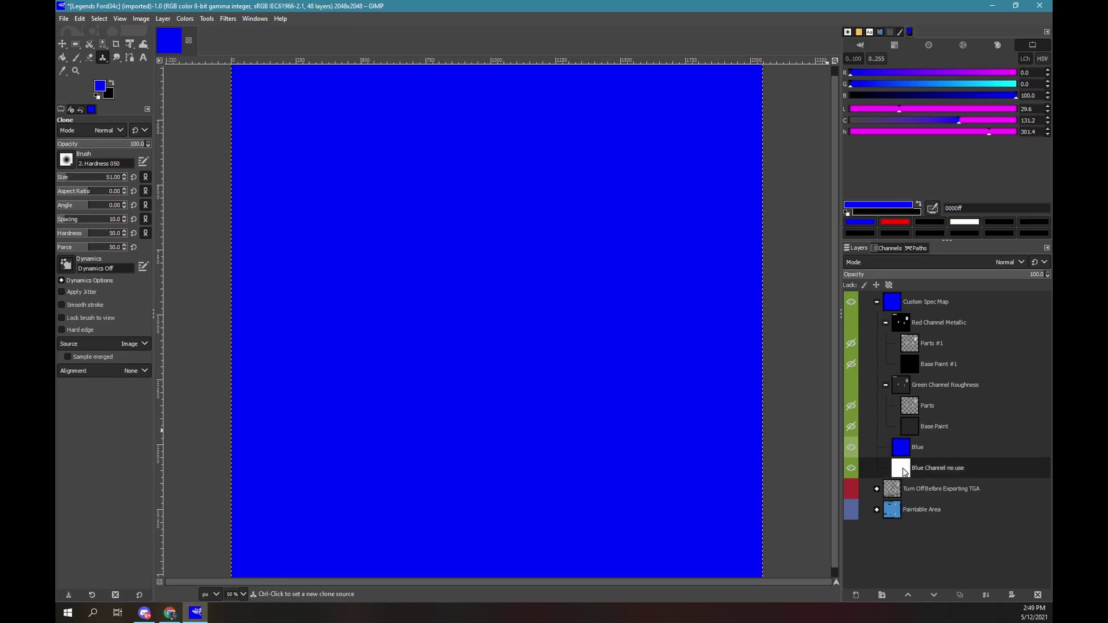
right_click(905, 472)
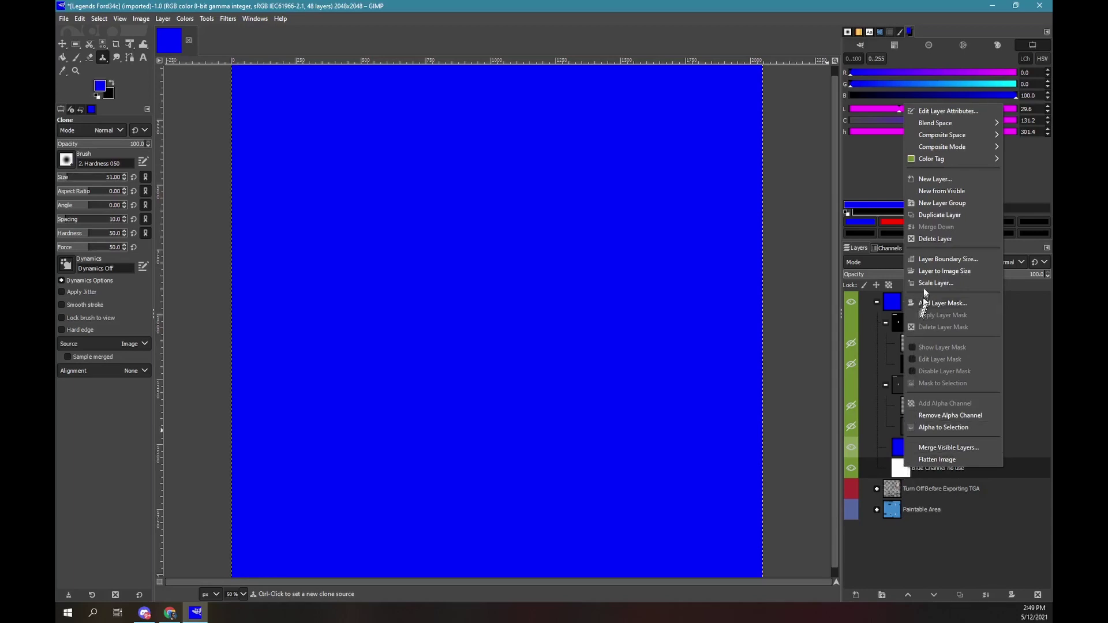
left_click(922, 238)
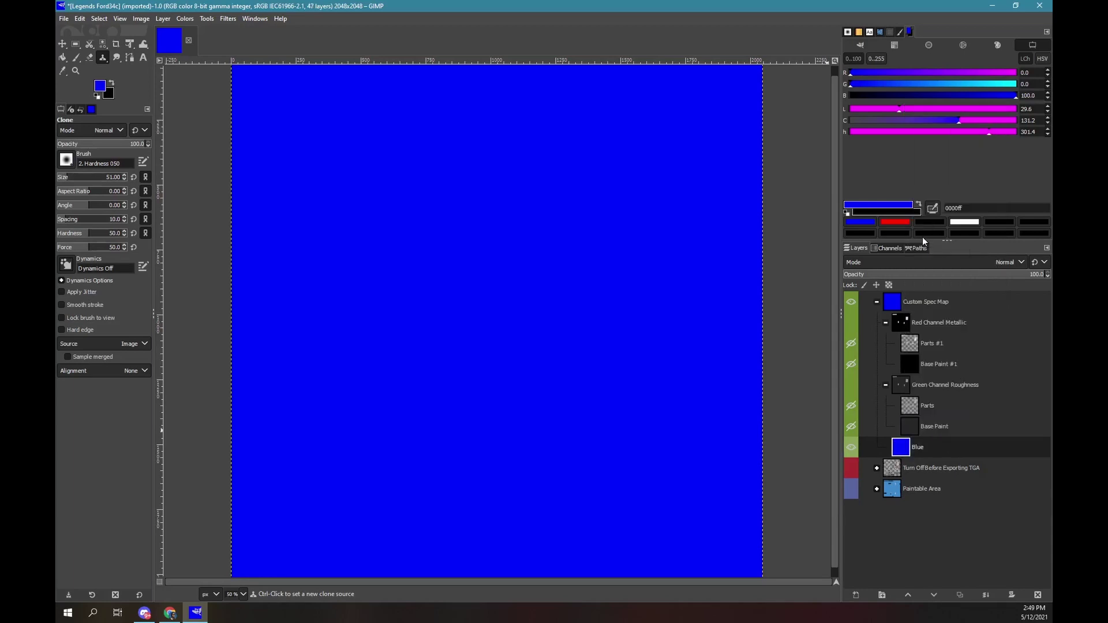
left_click(852, 447)
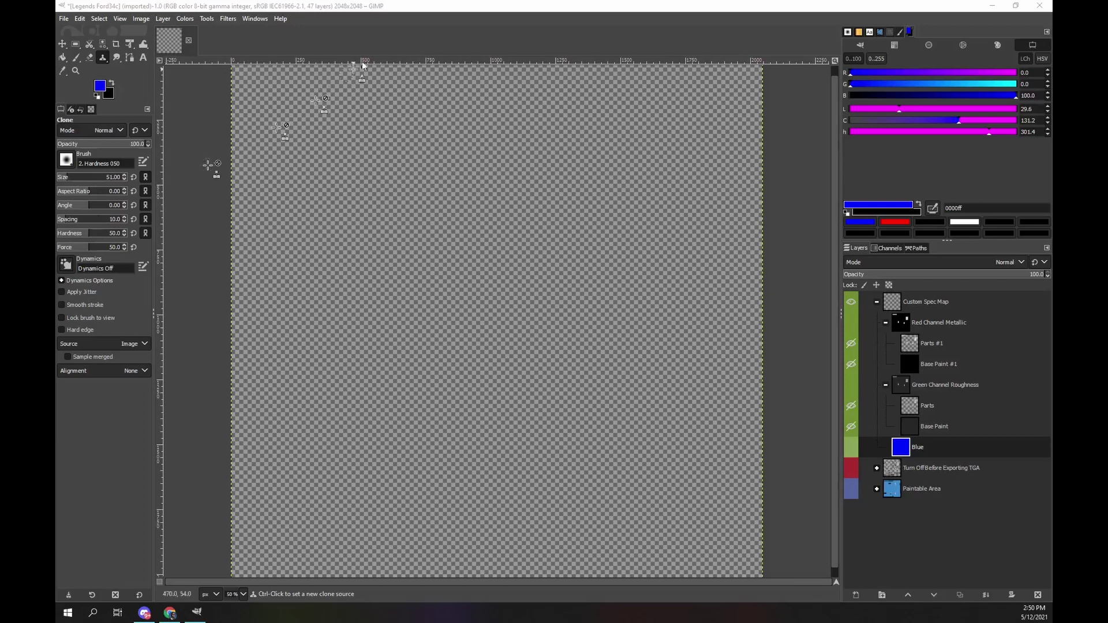
left_click(470, 5)
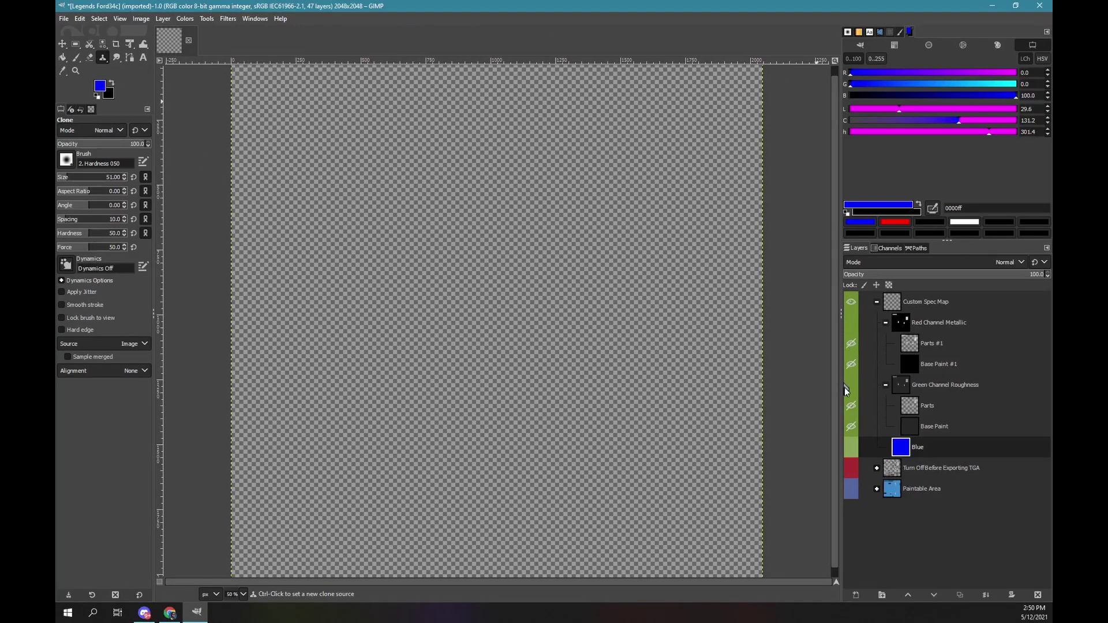
- Change the foreground color to pure green by setting green to 100 and blue to 0
left_click(100, 87)
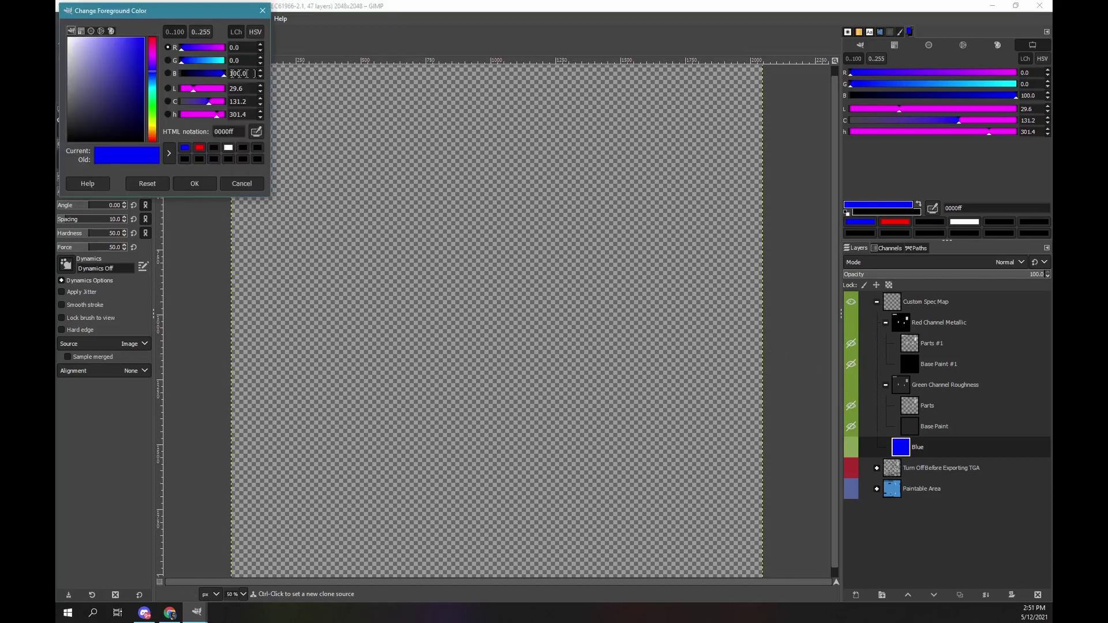
double_click(241, 59)
type("100")
key("Return")
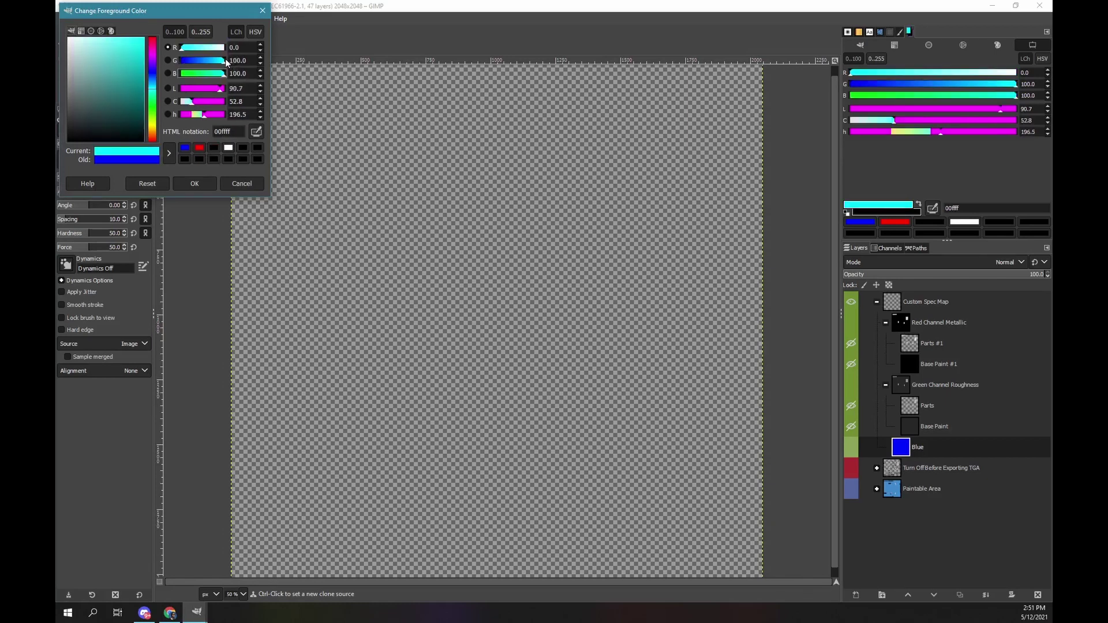
left_click(250, 74)
type("0")
key("Return")
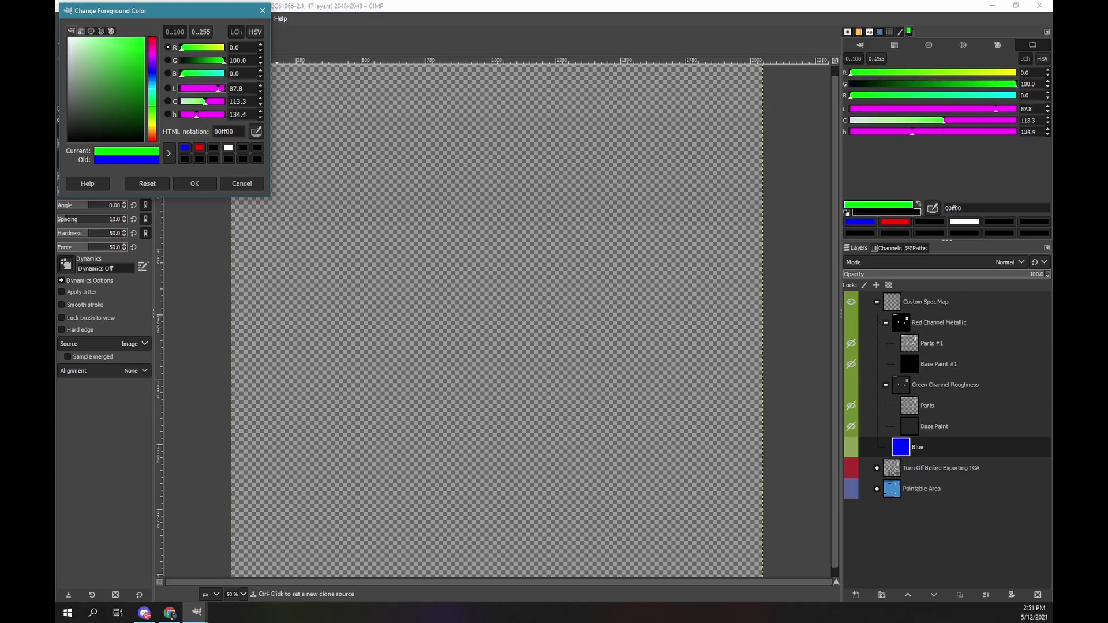
left_click(197, 185)
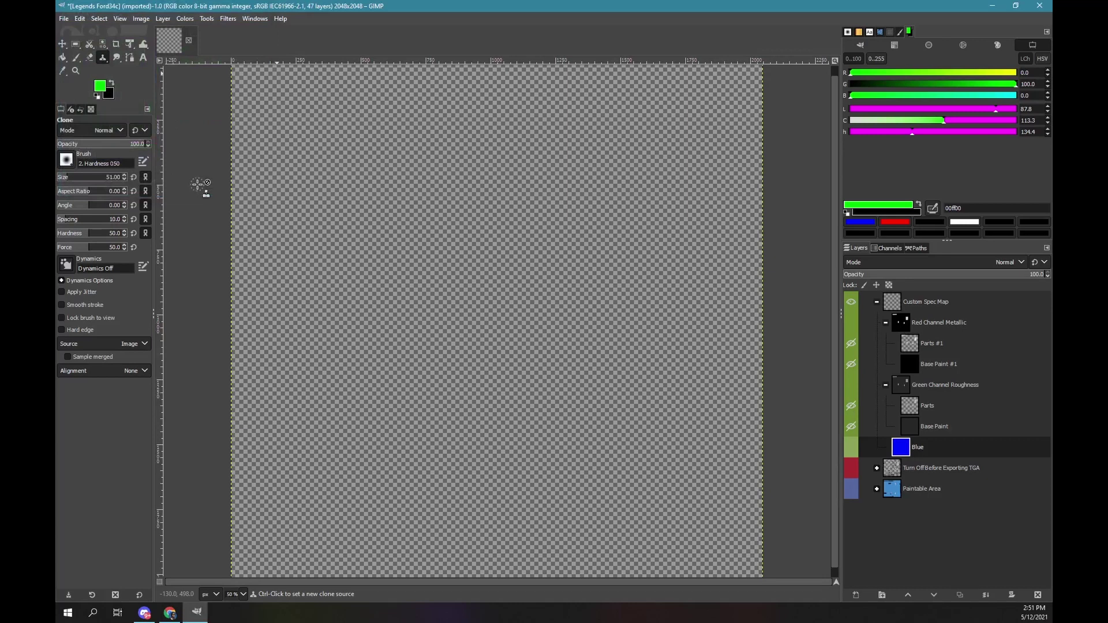
left_click(106, 92)
- Show the Green Channel Roughness group with its Parts layer hidden, and convert the image's Green channel to a selection
left_click(851, 386)
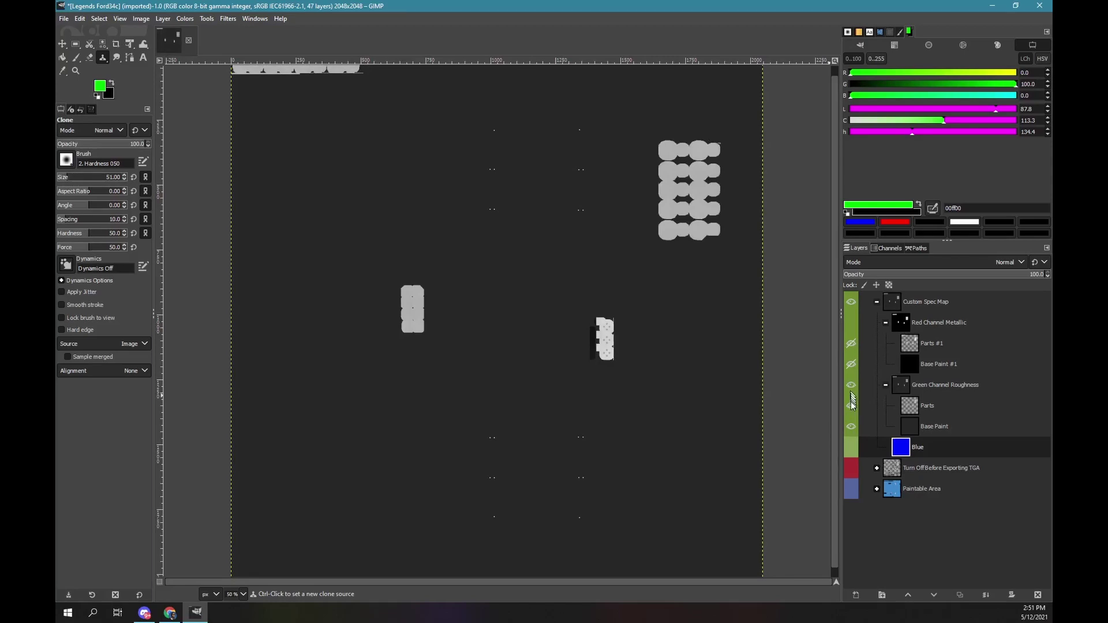
left_click(851, 406)
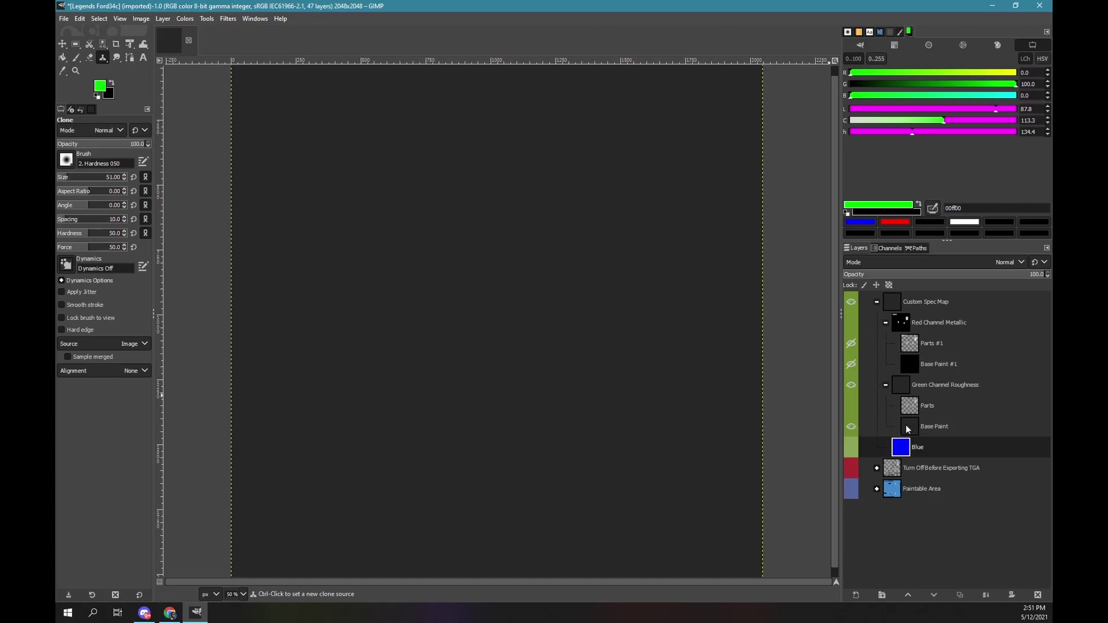
left_click(889, 250)
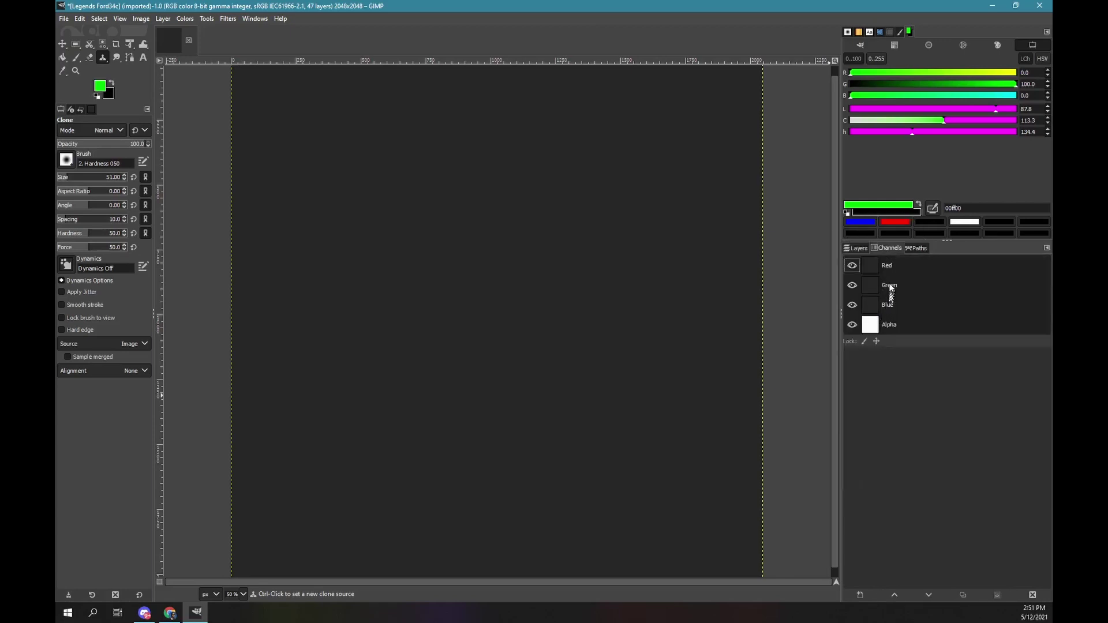
right_click(889, 286)
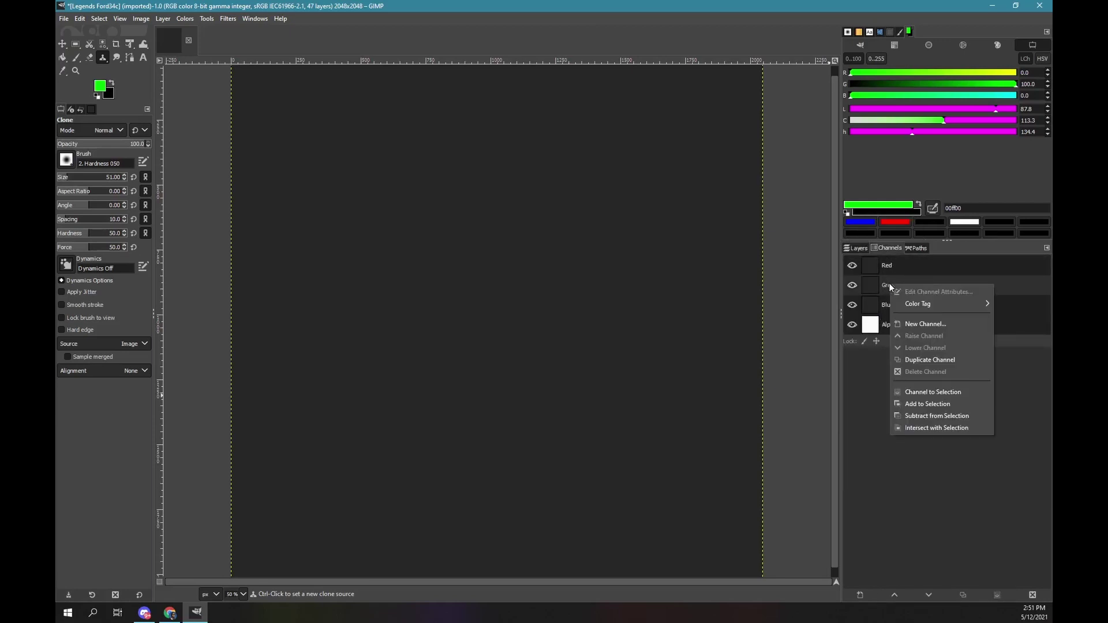
left_click(900, 392)
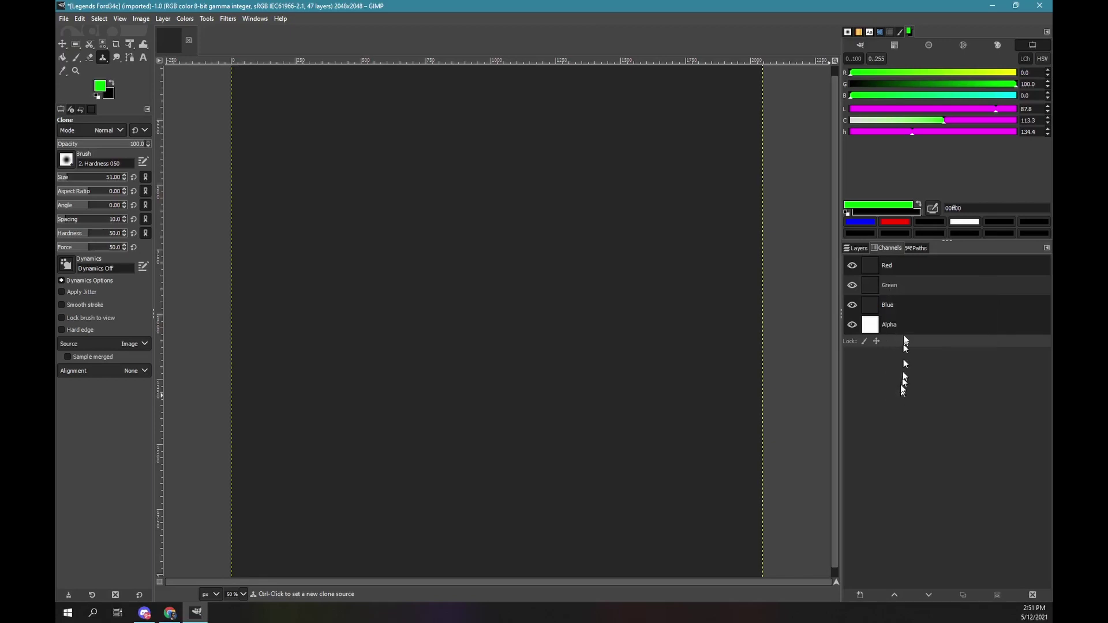
left_click(858, 248)
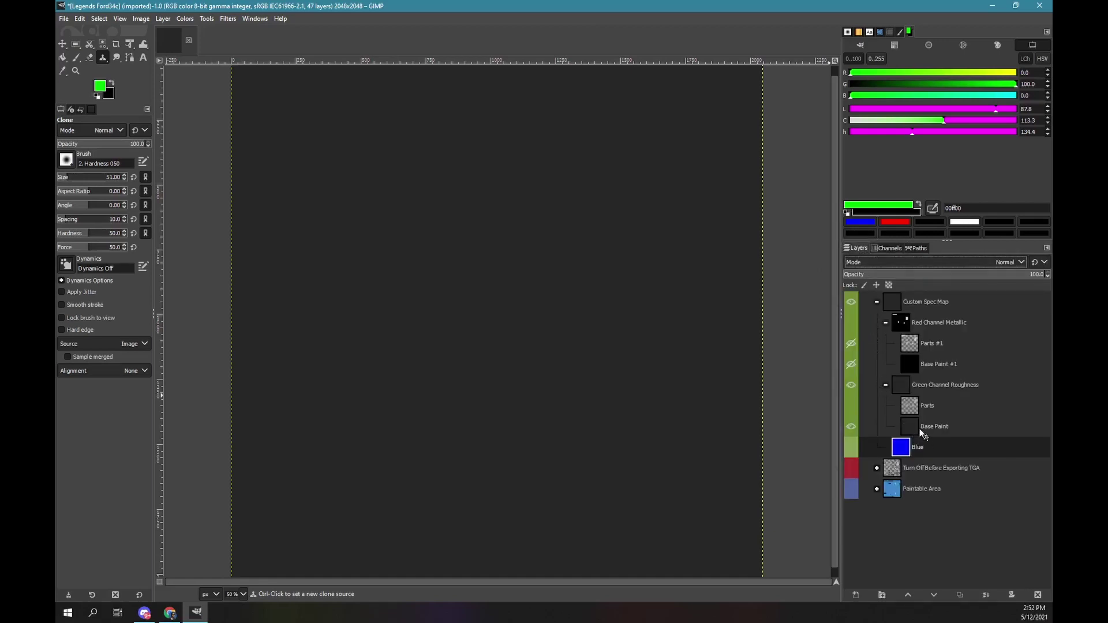
- Create a layer named Base, filled with the green foreground color, above Base Paint in the Green Channel Roughness group
left_click(914, 427)
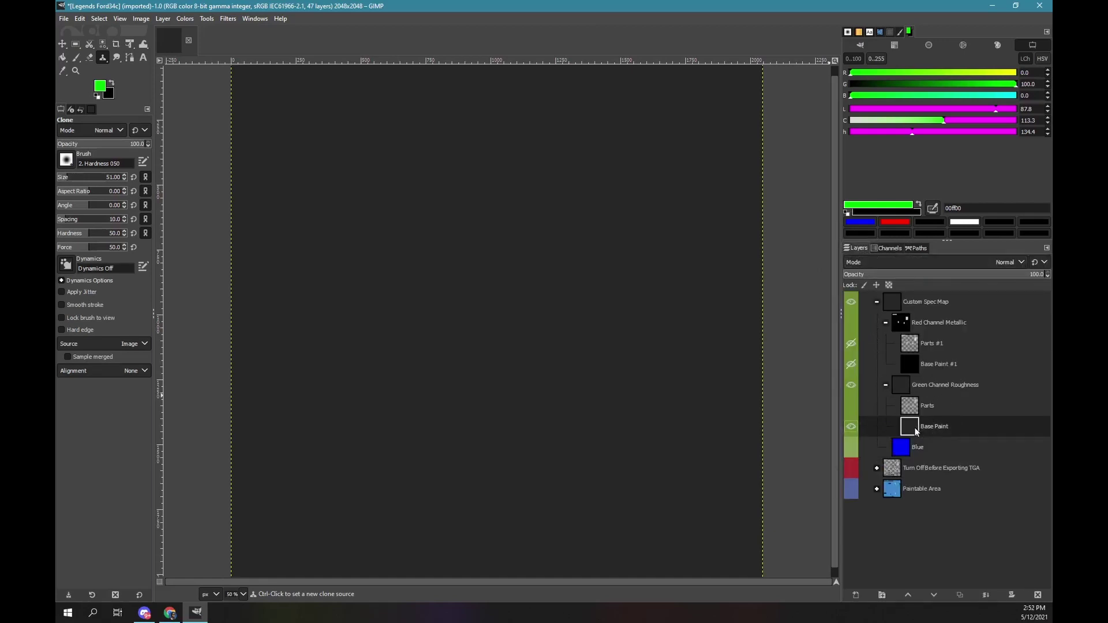
right_click(913, 428)
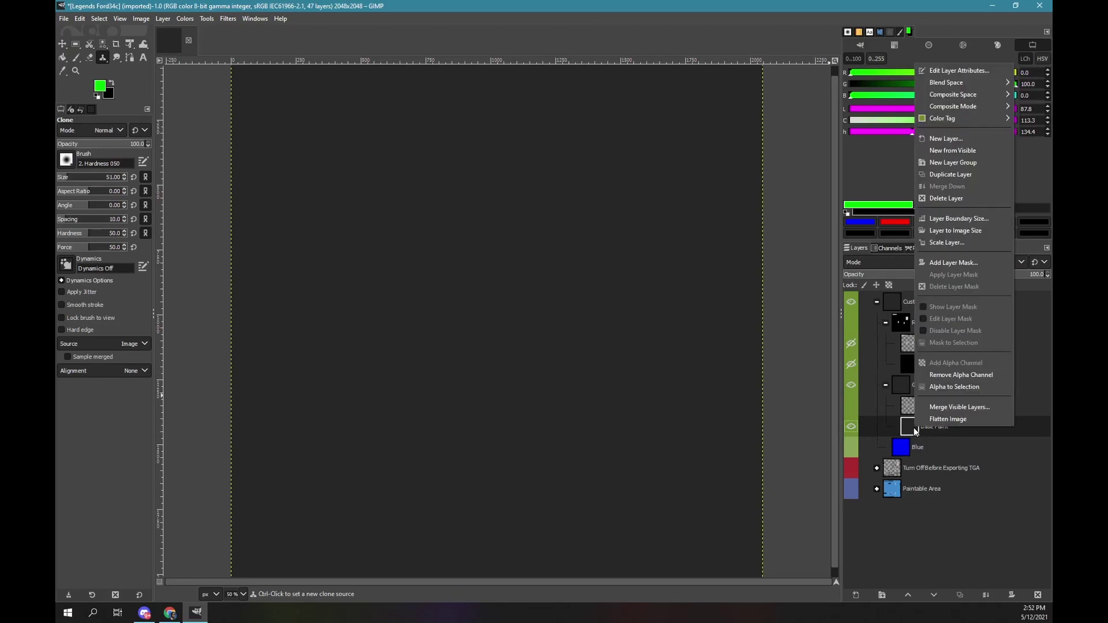
left_click(931, 139)
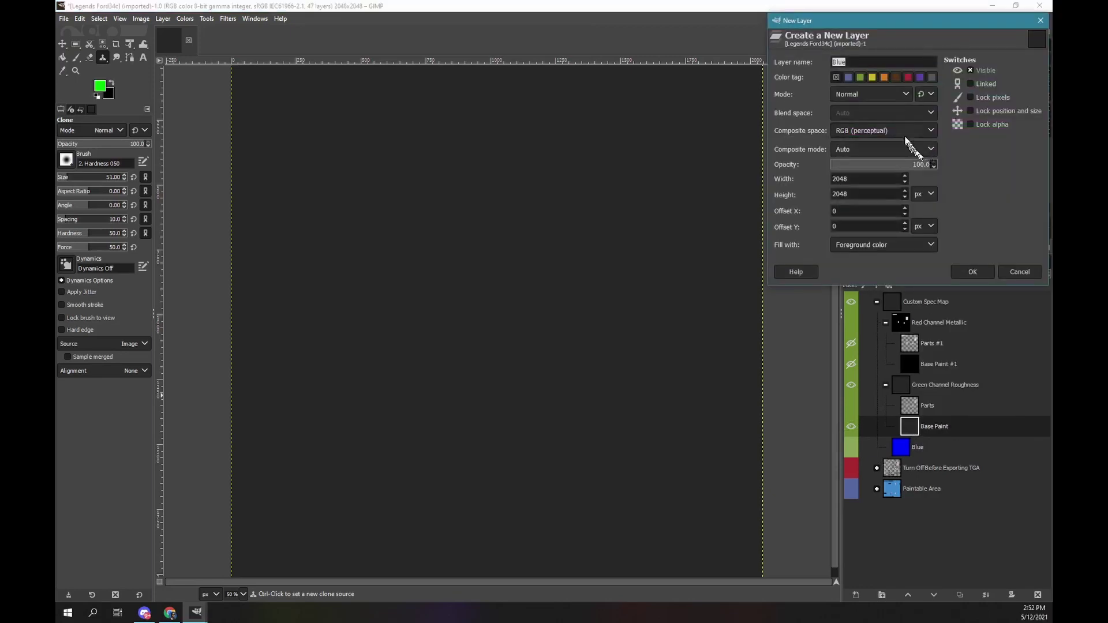
type("Base")
left_click(976, 272)
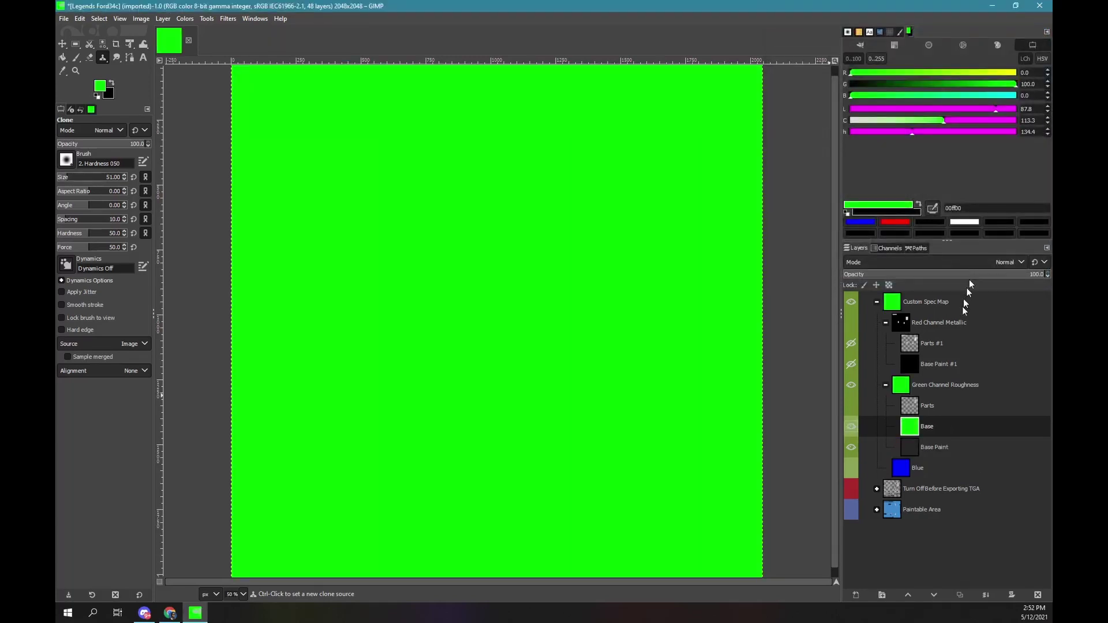
- Add a layer mask to the green Base layer, initialized from the current selection
right_click(913, 432)
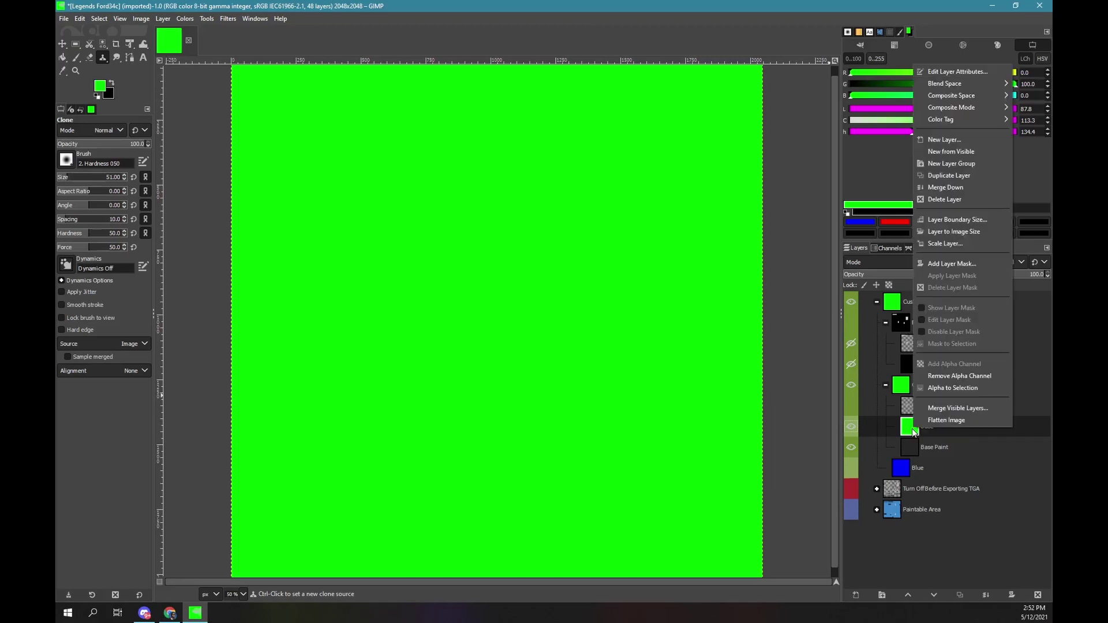
left_click(941, 264)
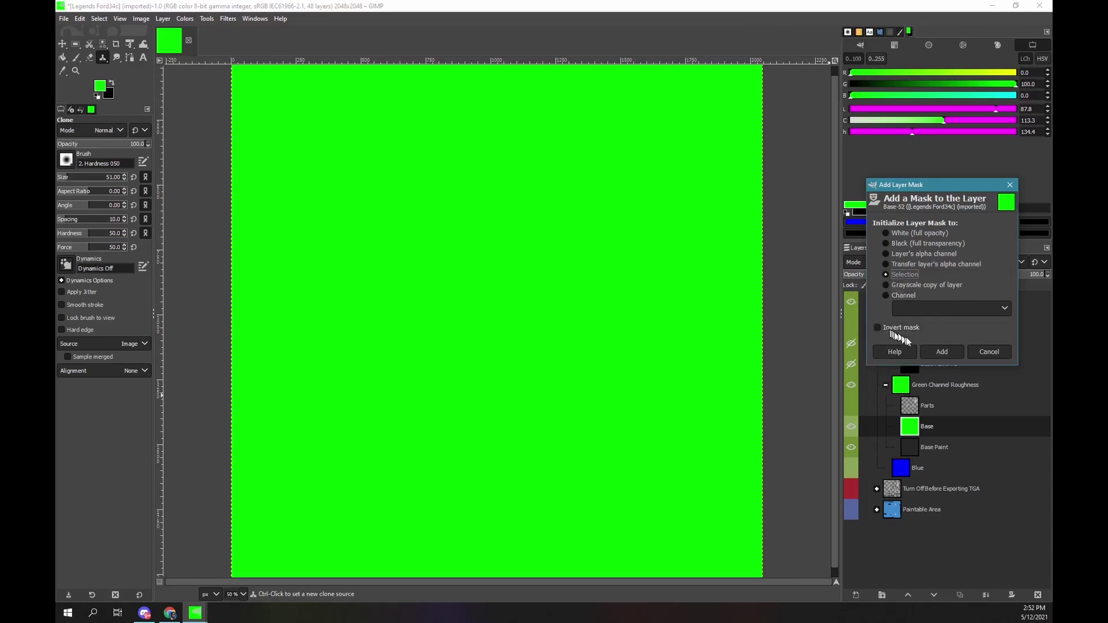
left_click(940, 355)
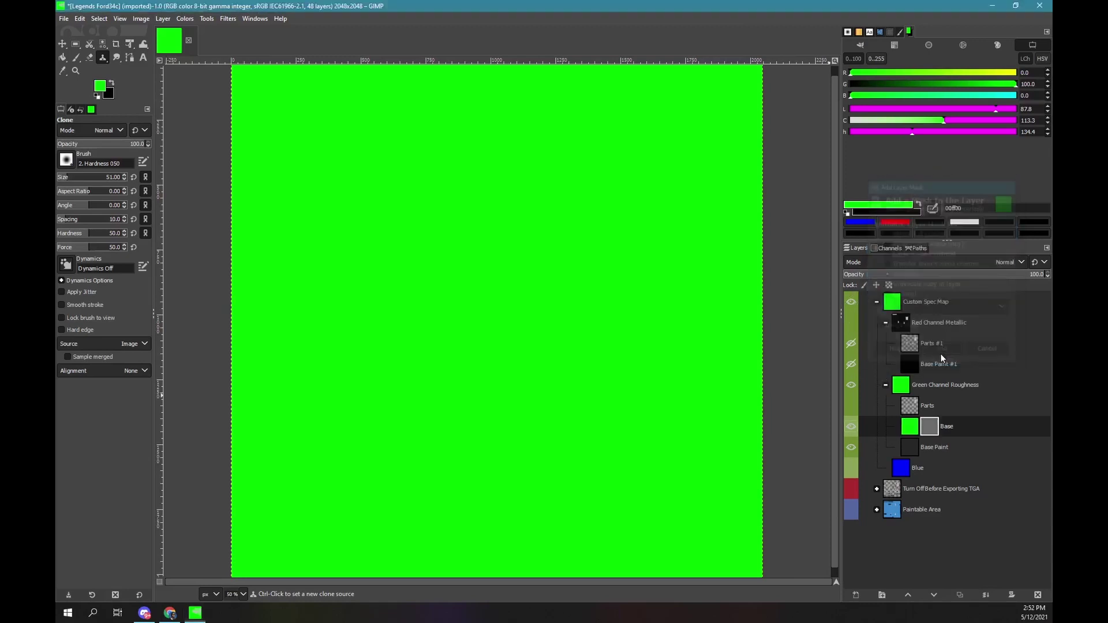
- Apply the layer mask on the green Base layer and delete the Base Paint layer from the Green Channel Roughness group
right_click(924, 429)
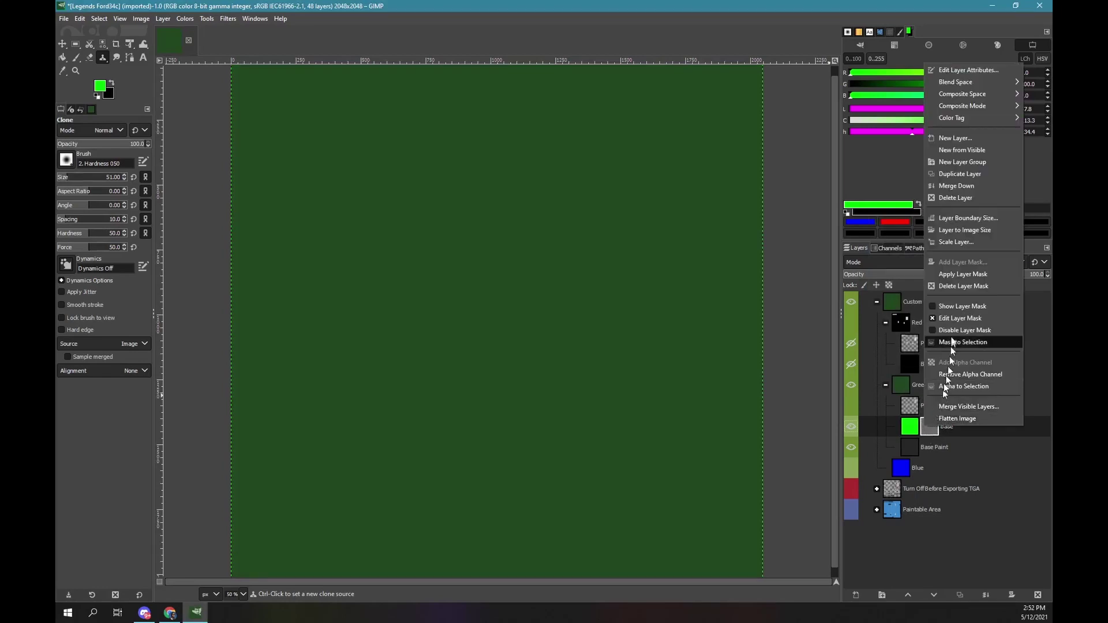
left_click(952, 275)
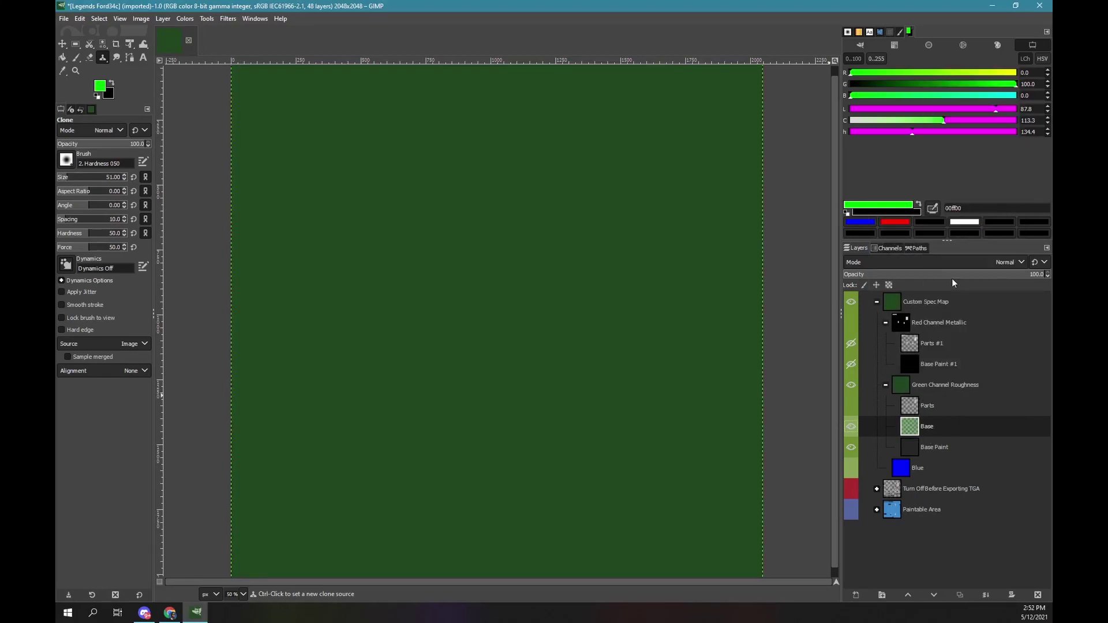
right_click(909, 446)
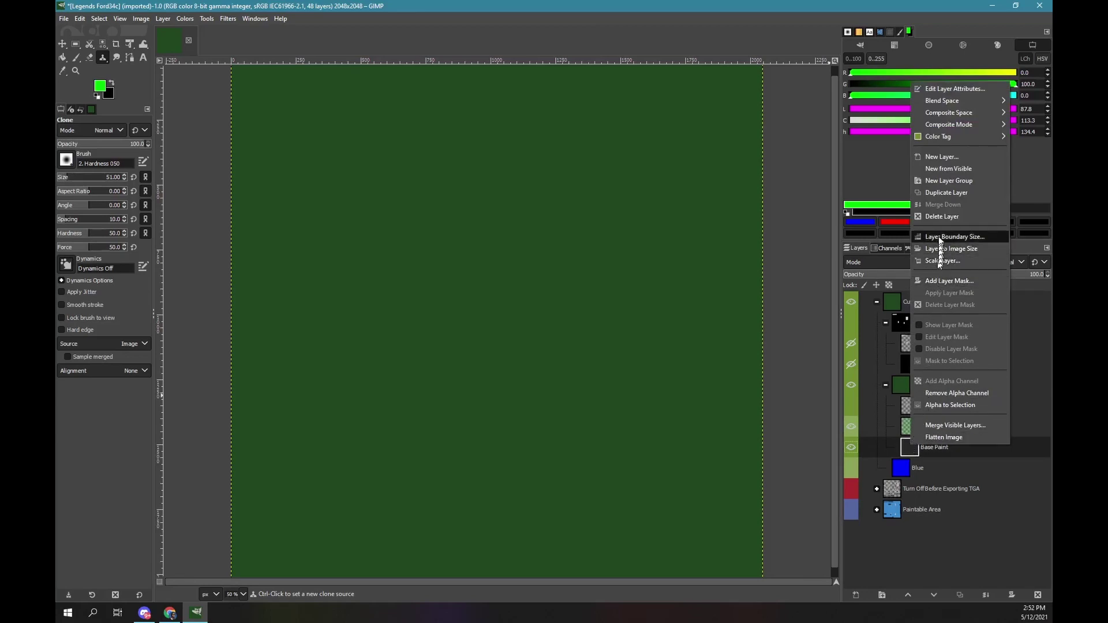
left_click(936, 216)
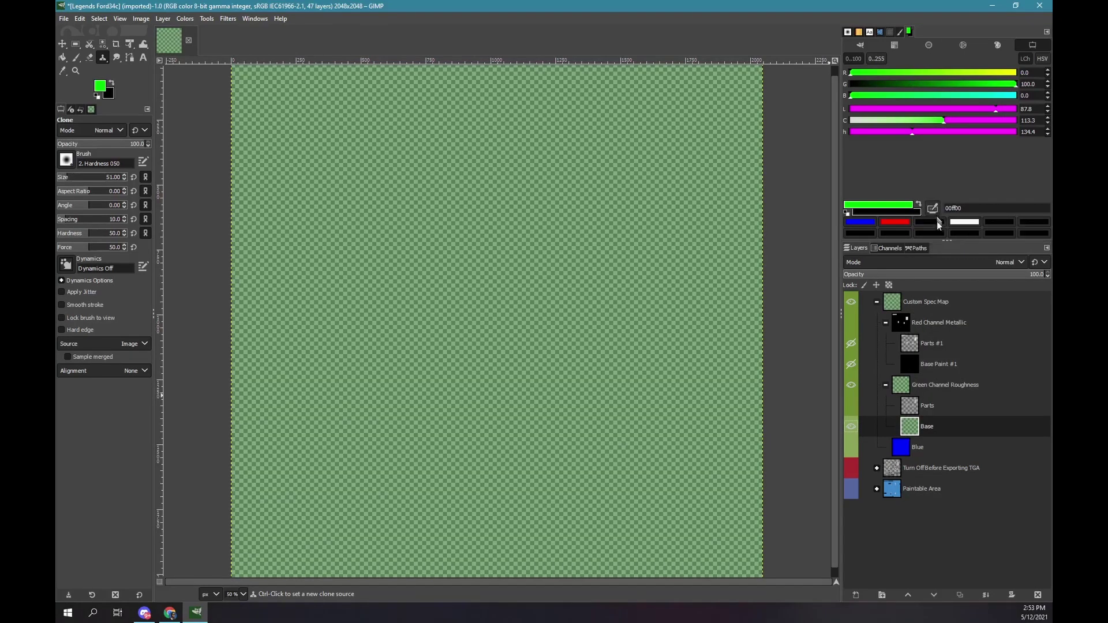
- With only the roughness group's Parts layer visible, convert the Alpha channel to a selection and subtract the Green channel from it
left_click(852, 427)
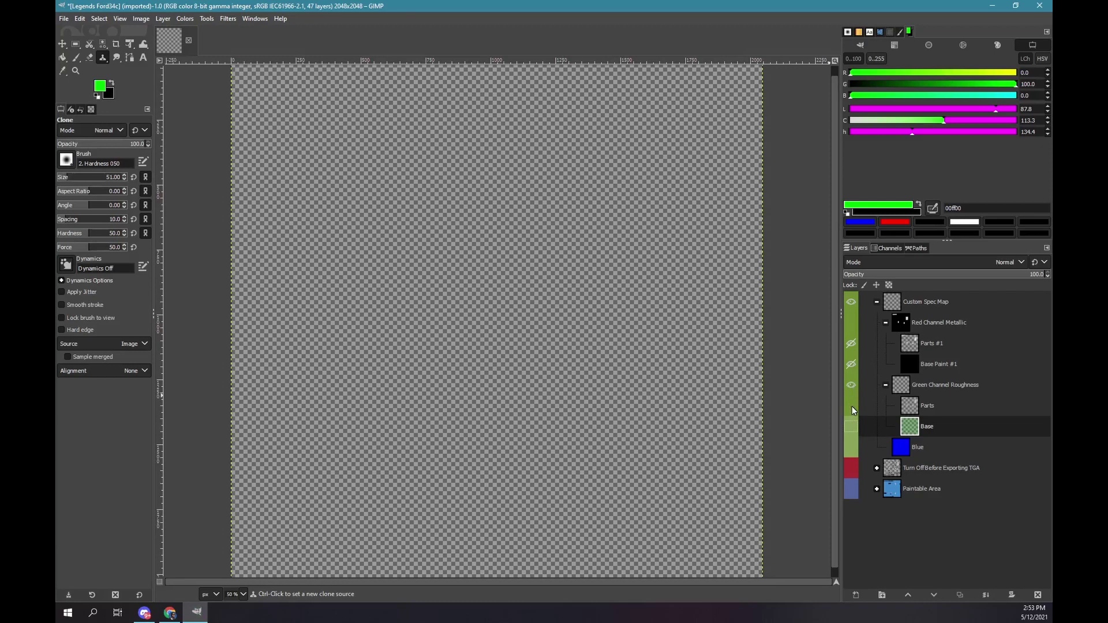
left_click(852, 406)
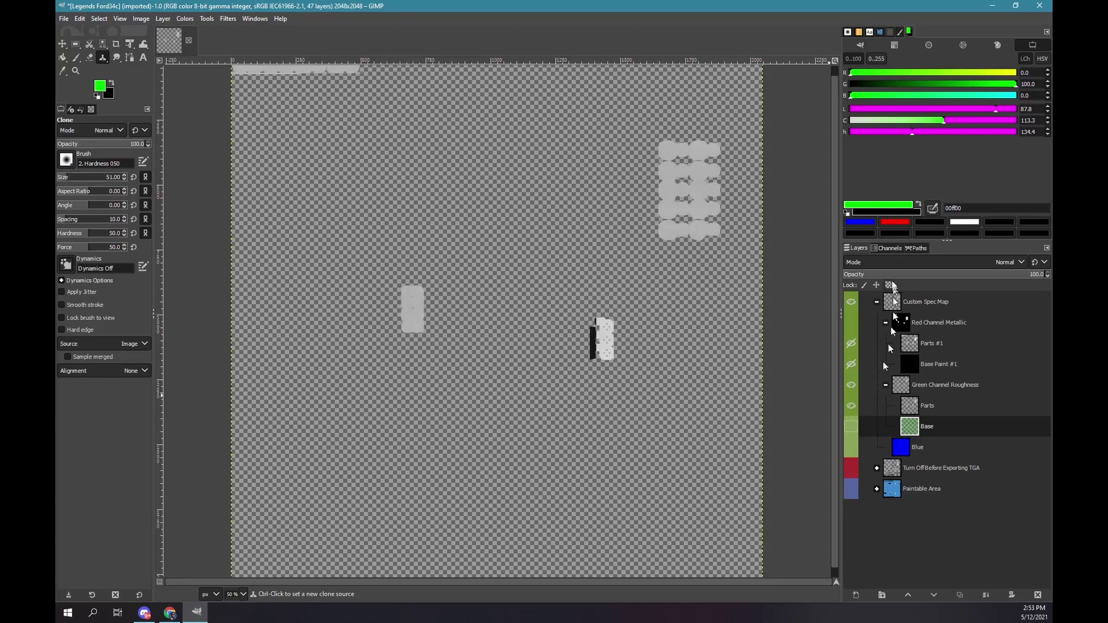
left_click(890, 248)
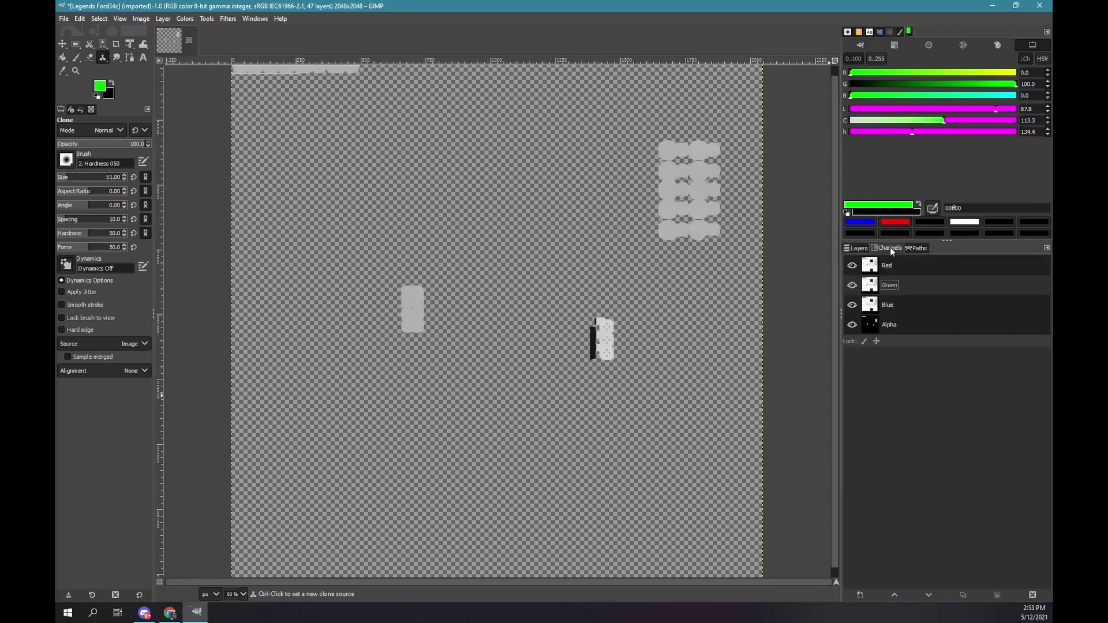
right_click(871, 324)
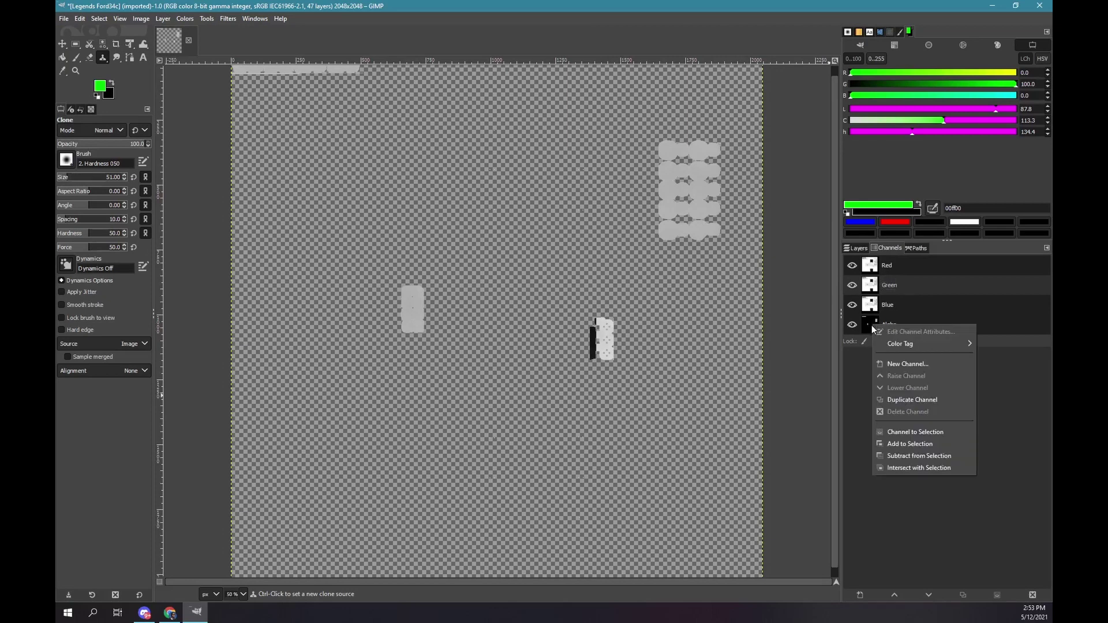
left_click(891, 431)
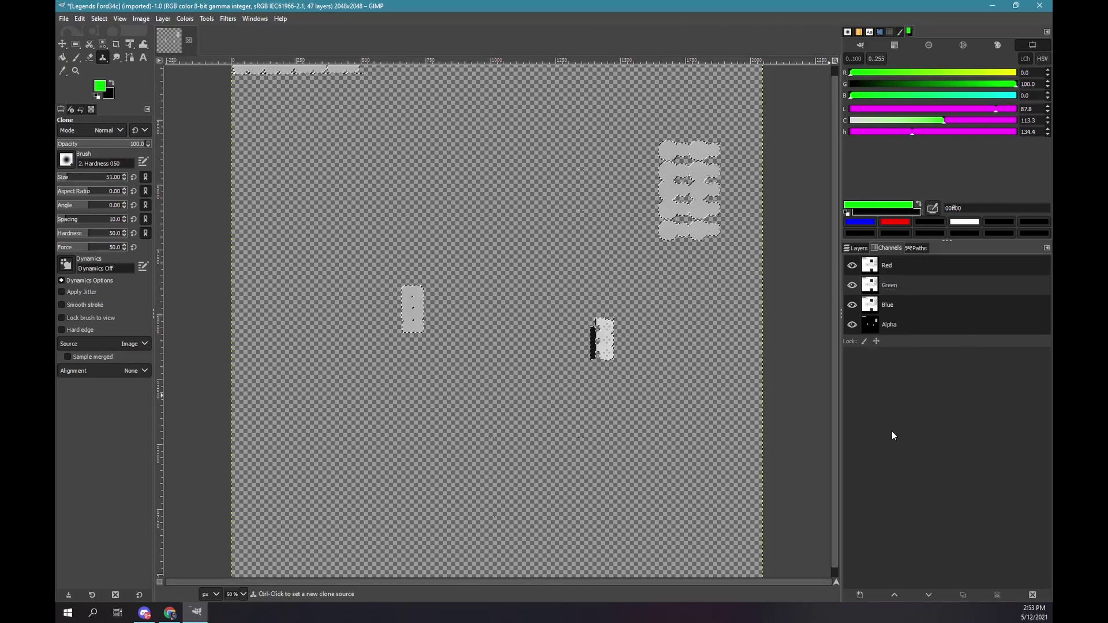
right_click(875, 289)
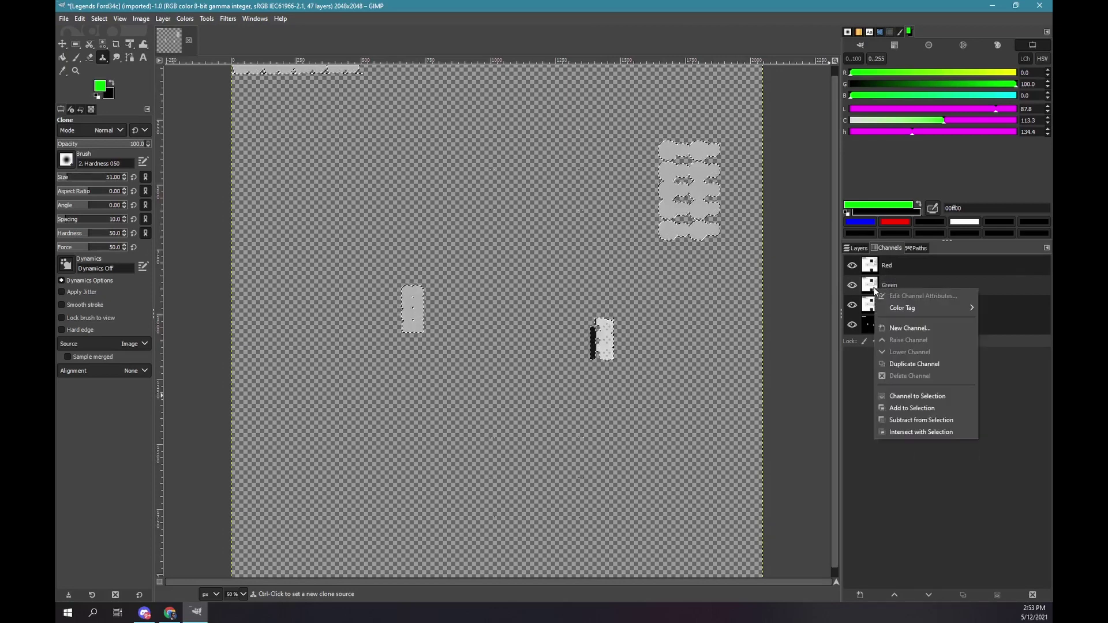
left_click(883, 417)
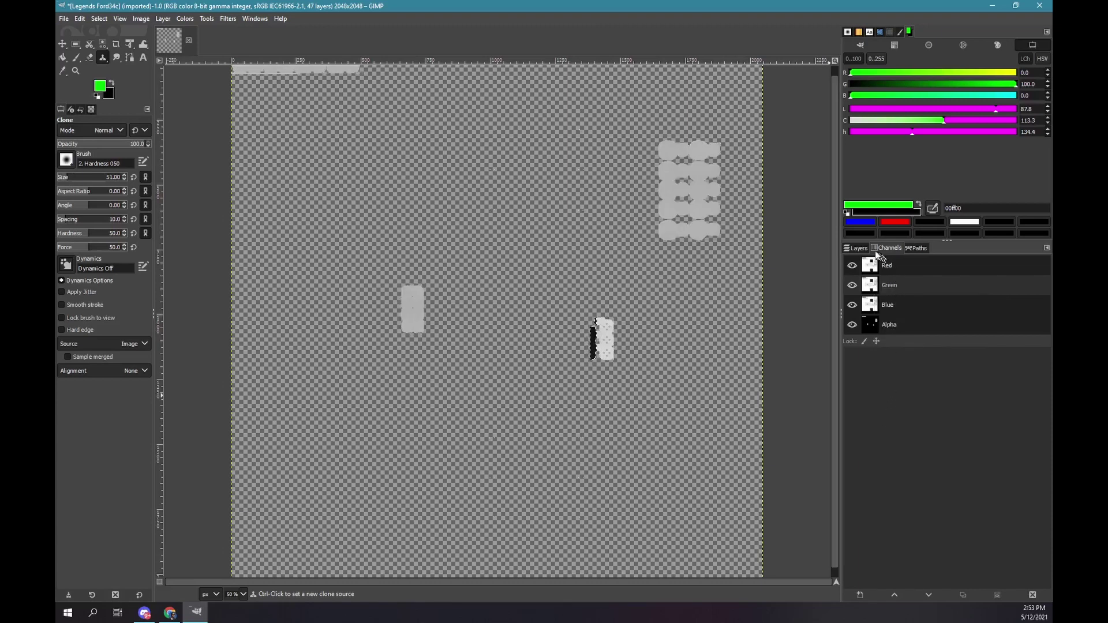
- Create a layer named Parts, filled with the green foreground color, above the original Parts layer in Green Channel Roughness
left_click(857, 249)
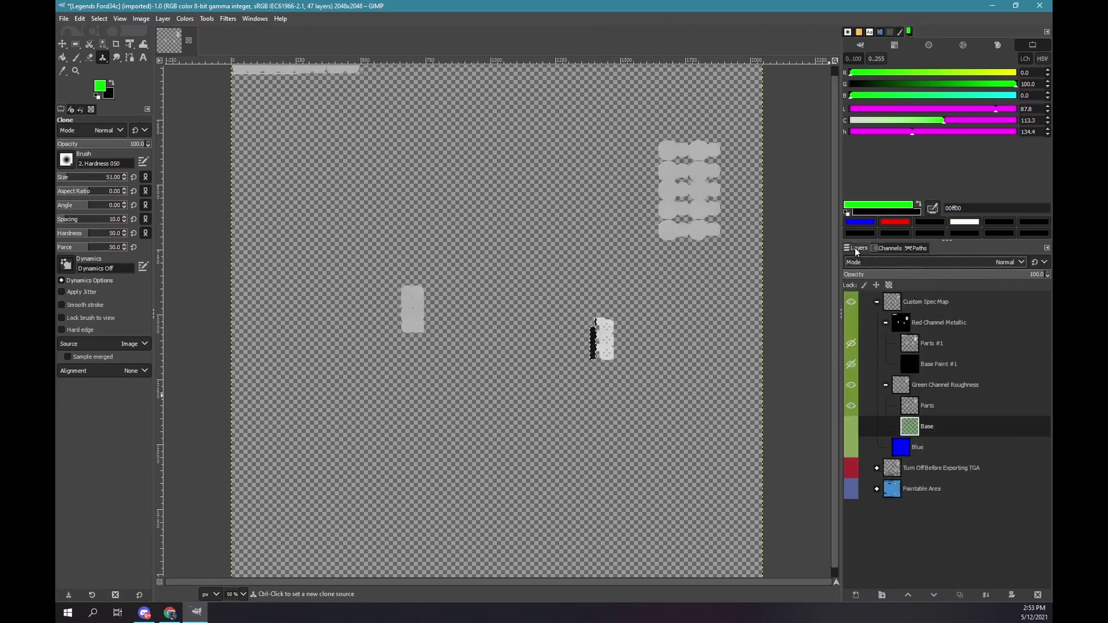
right_click(910, 406)
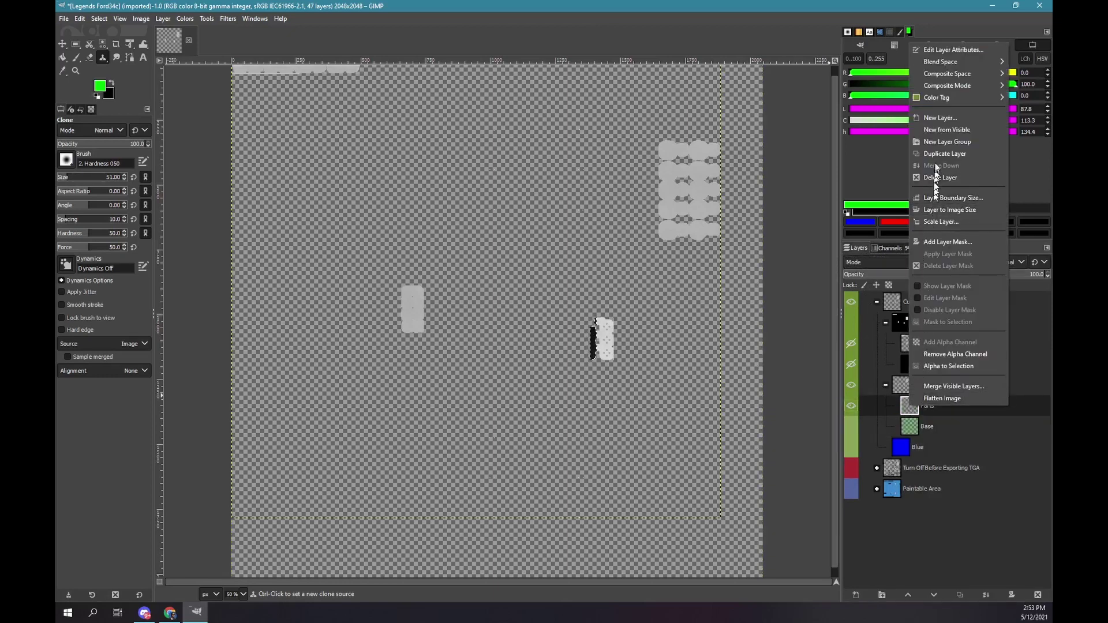
left_click(939, 117)
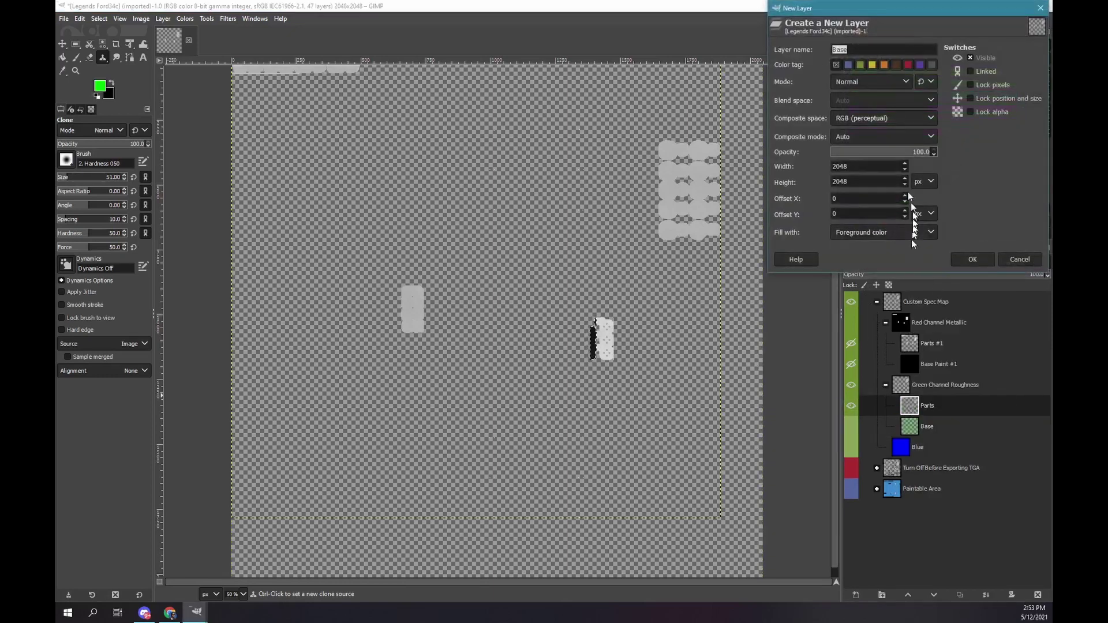
type("Parts")
left_click(972, 260)
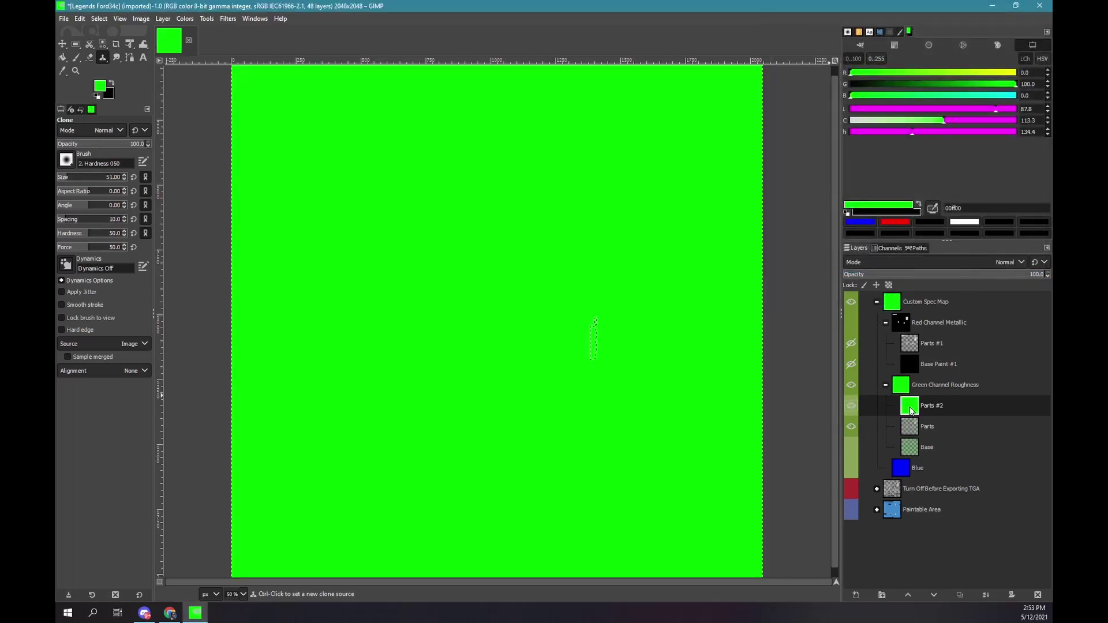
- Add a layer mask to the new green parts layer, initialized from the current selection
right_click(910, 410)
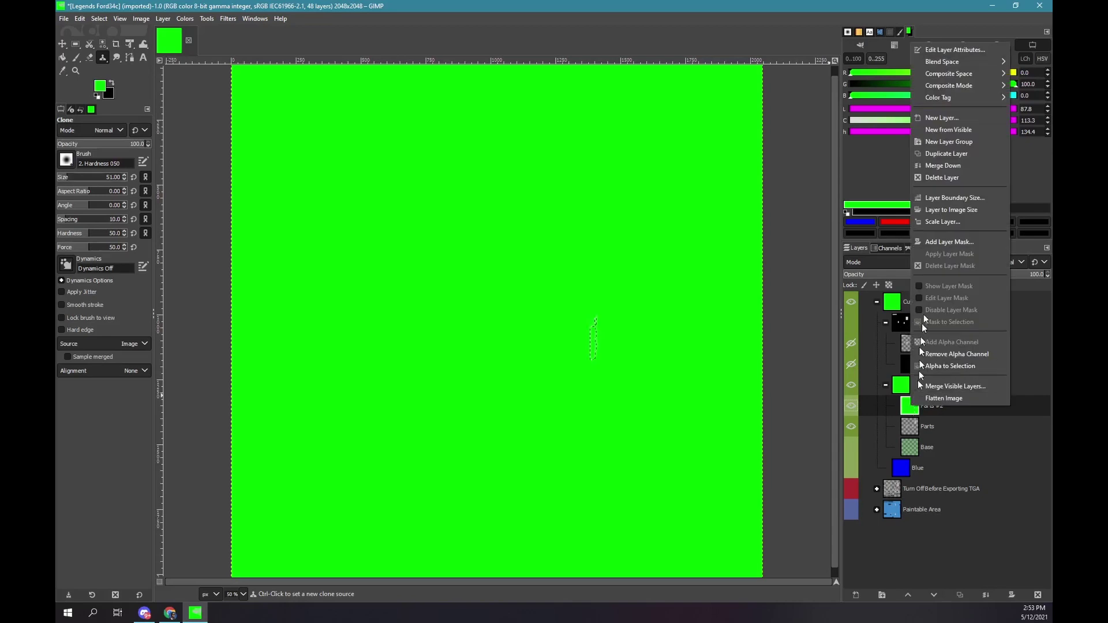
left_click(945, 244)
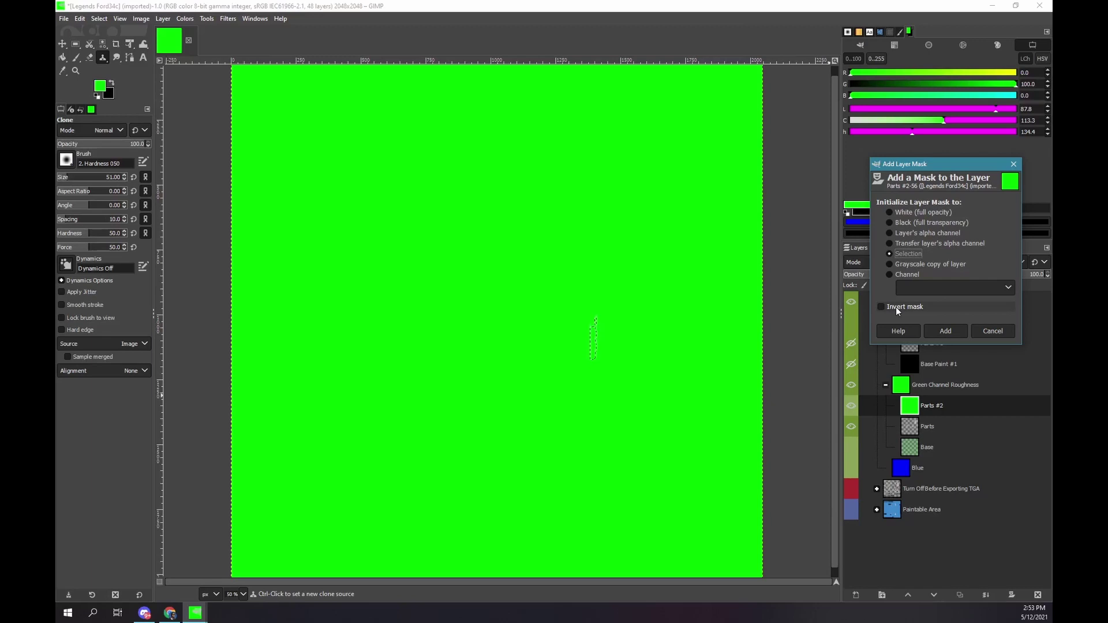
left_click(947, 331)
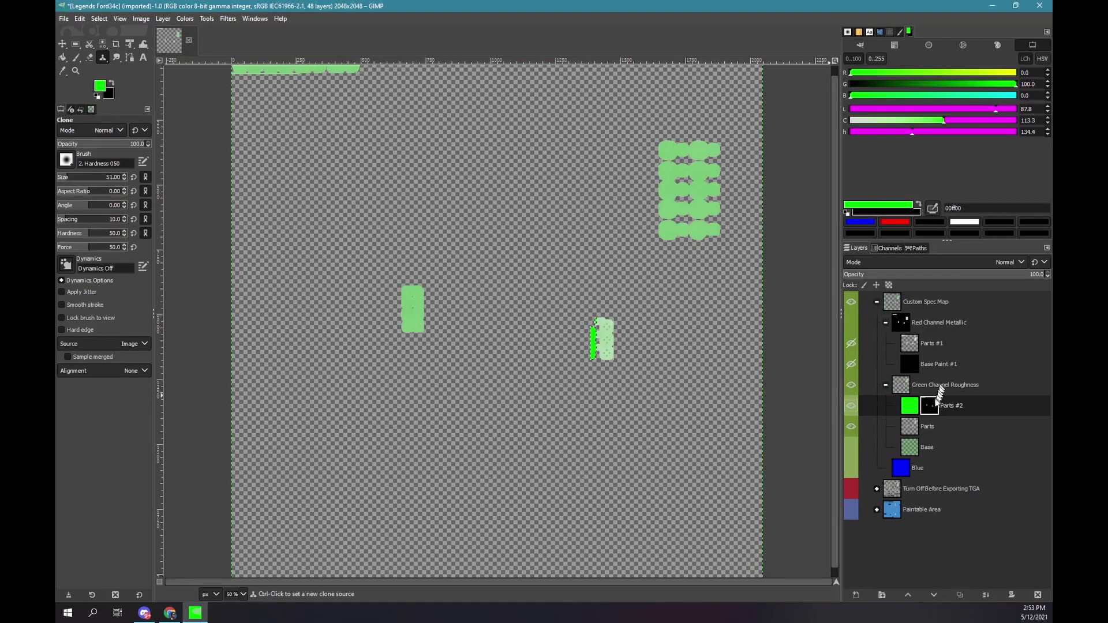
- Apply the mask on the green parts layer and delete the original gray Parts layer below it
right_click(935, 405)
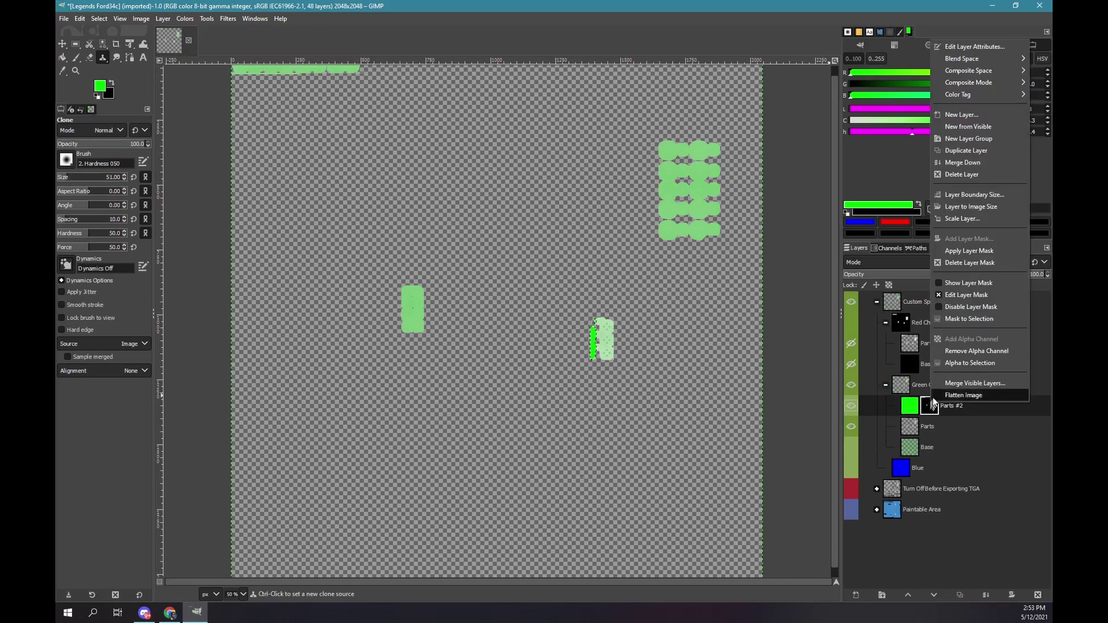
left_click(963, 251)
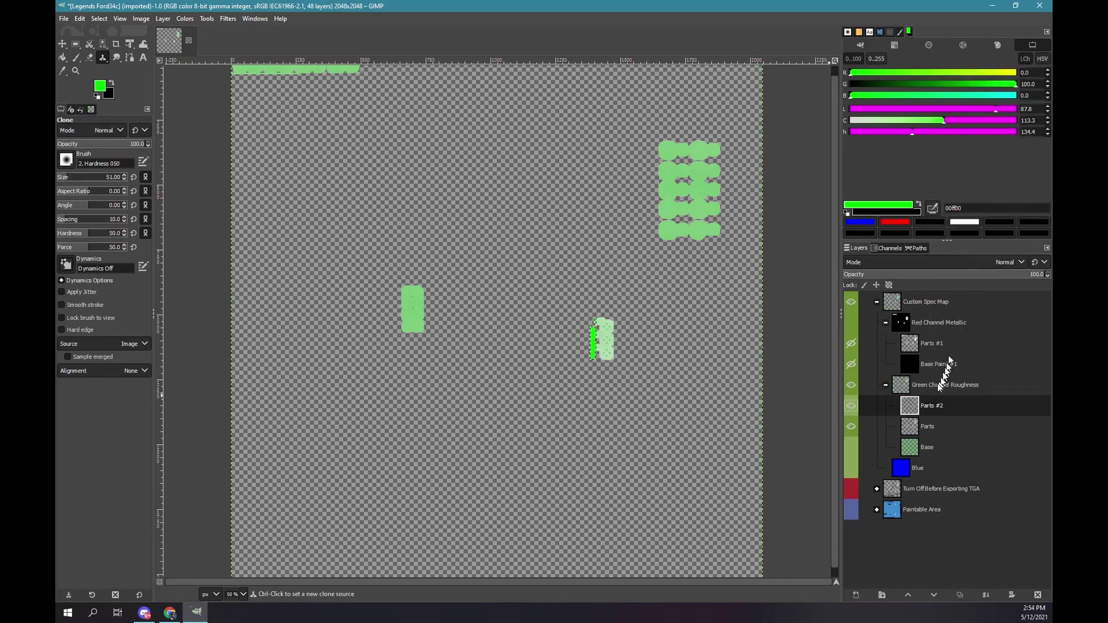
right_click(915, 428)
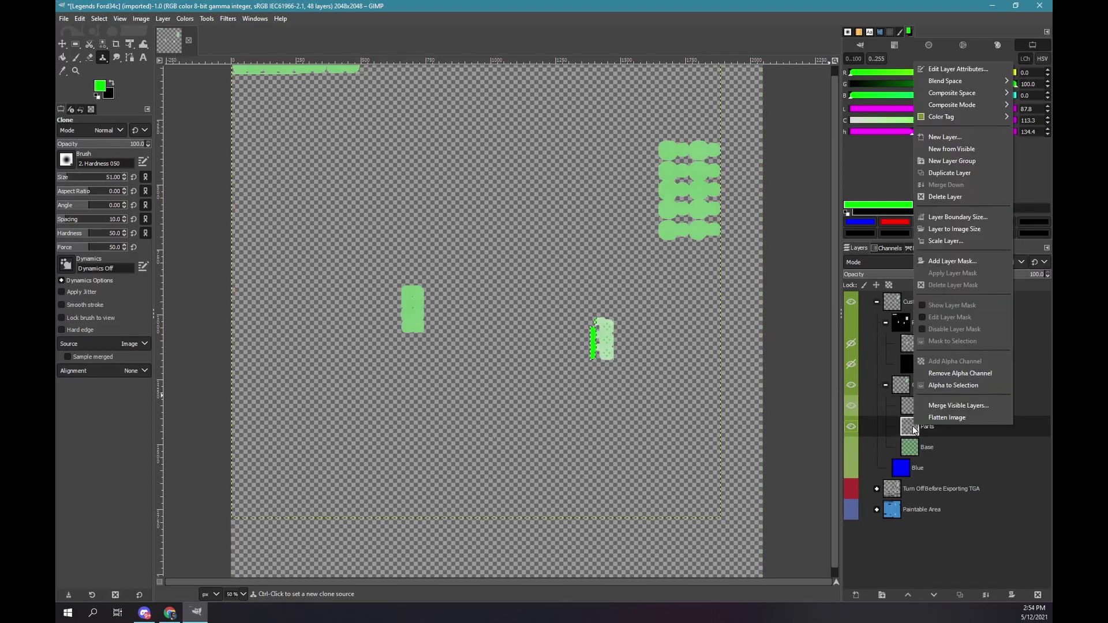
left_click(937, 198)
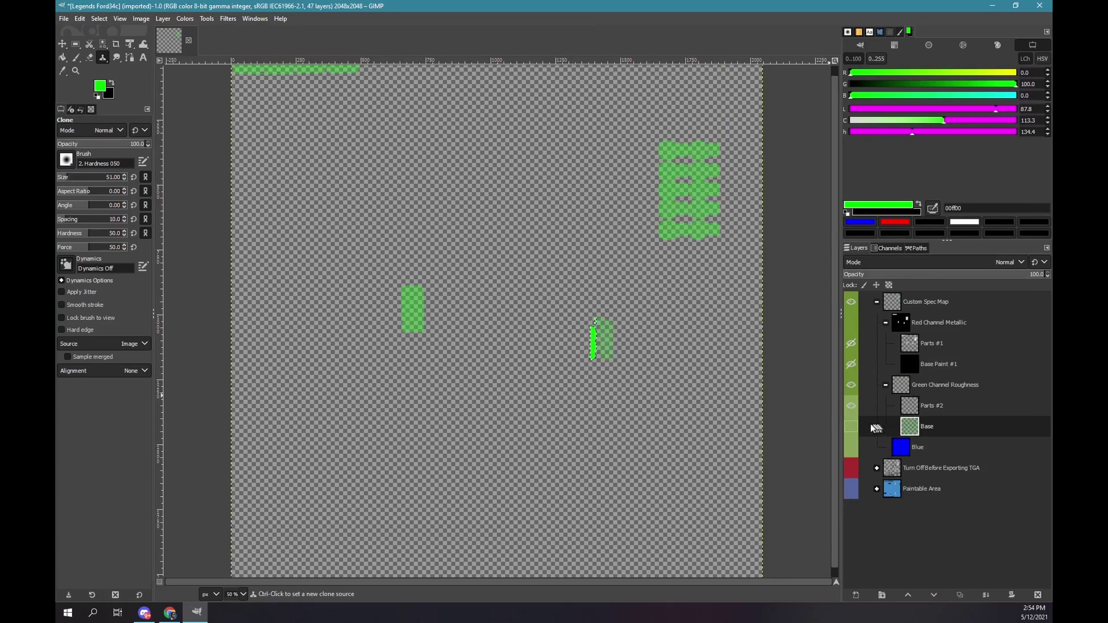
- Set the Green Channel Roughness group's blend mode to Addition, make its Base layer visible, and hide the whole group
left_click(880, 388)
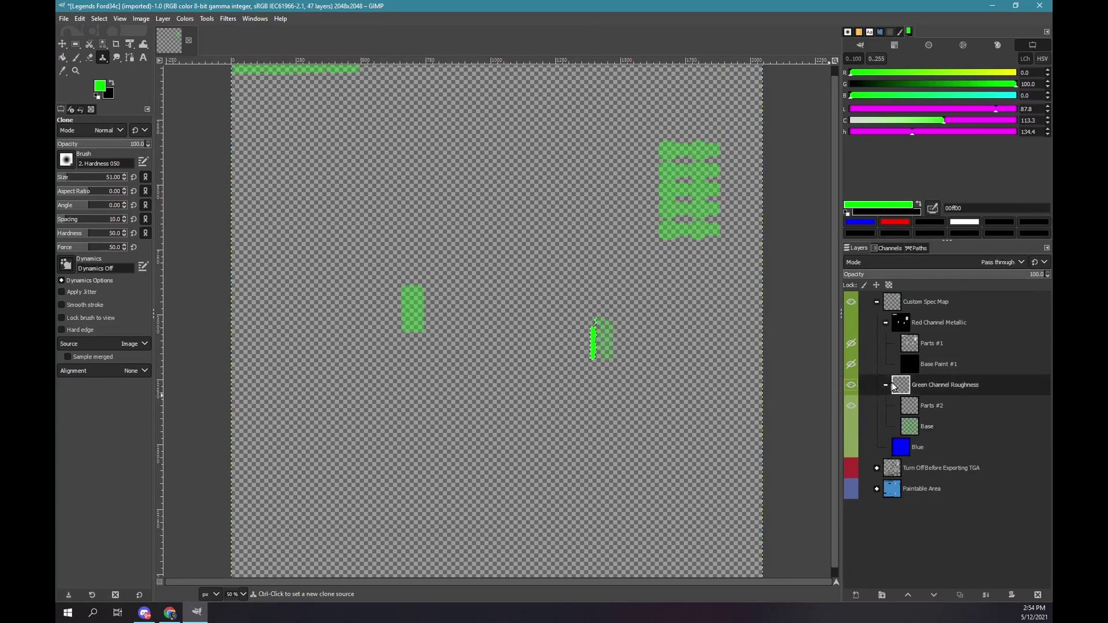
left_click(999, 264)
left_click(875, 417)
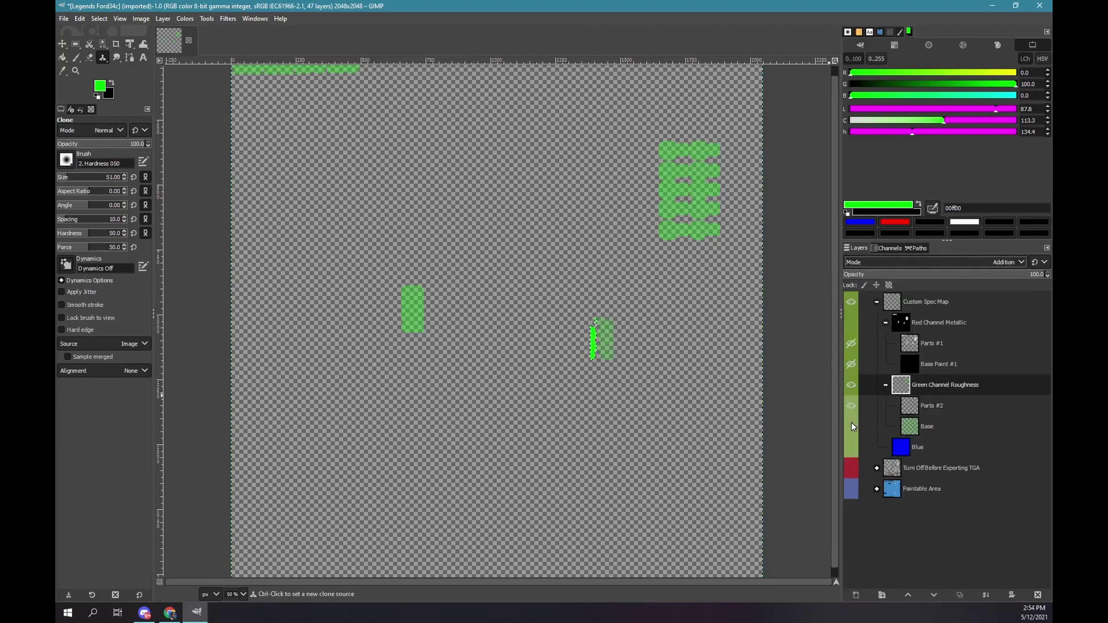
left_click(851, 422)
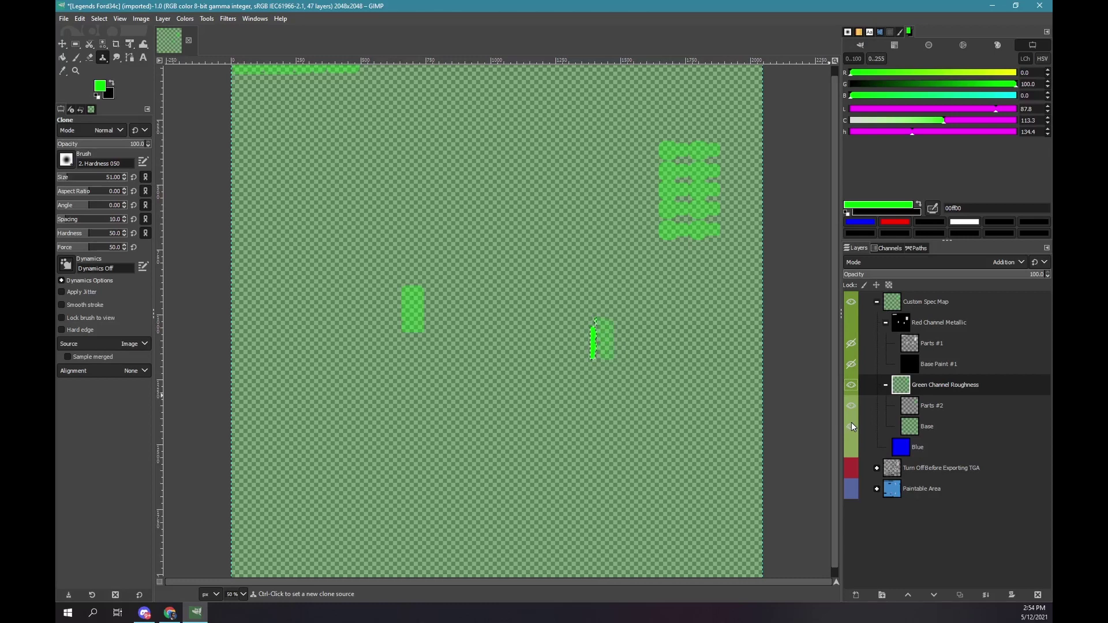
left_click(851, 385)
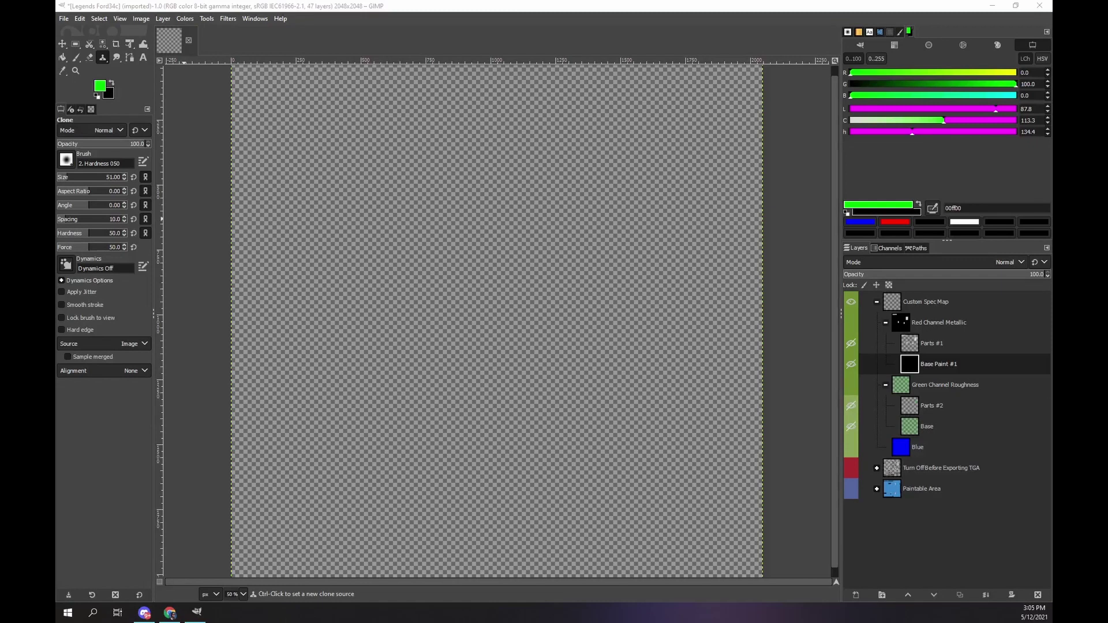
- Change the foreground color to pure red by setting red to 100, green to 0 and blue to 0
left_click(221, 11)
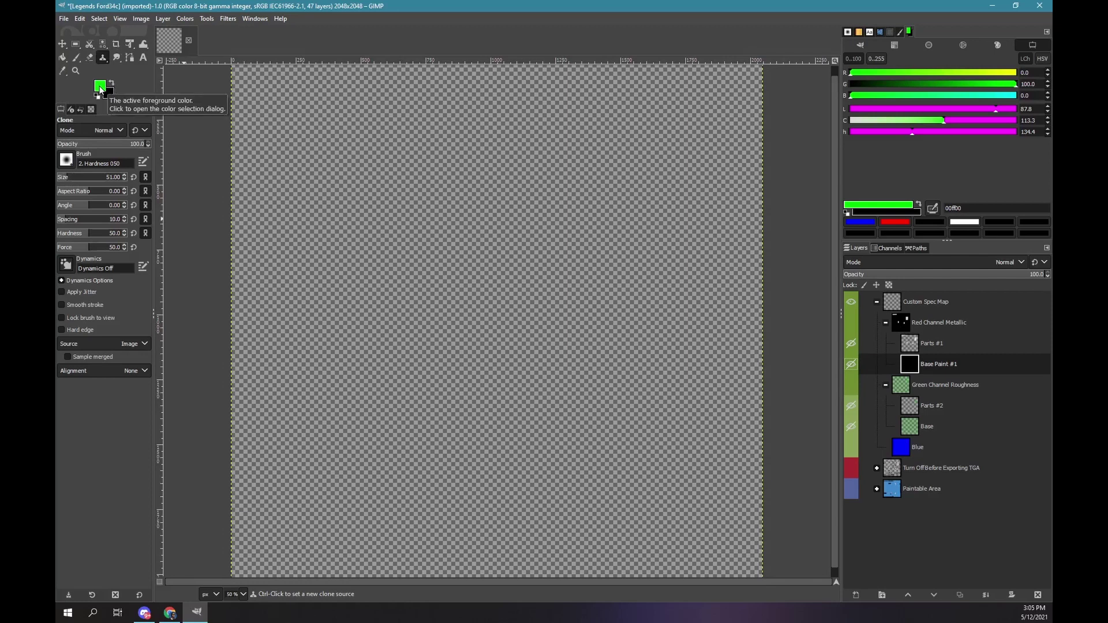
left_click(100, 87)
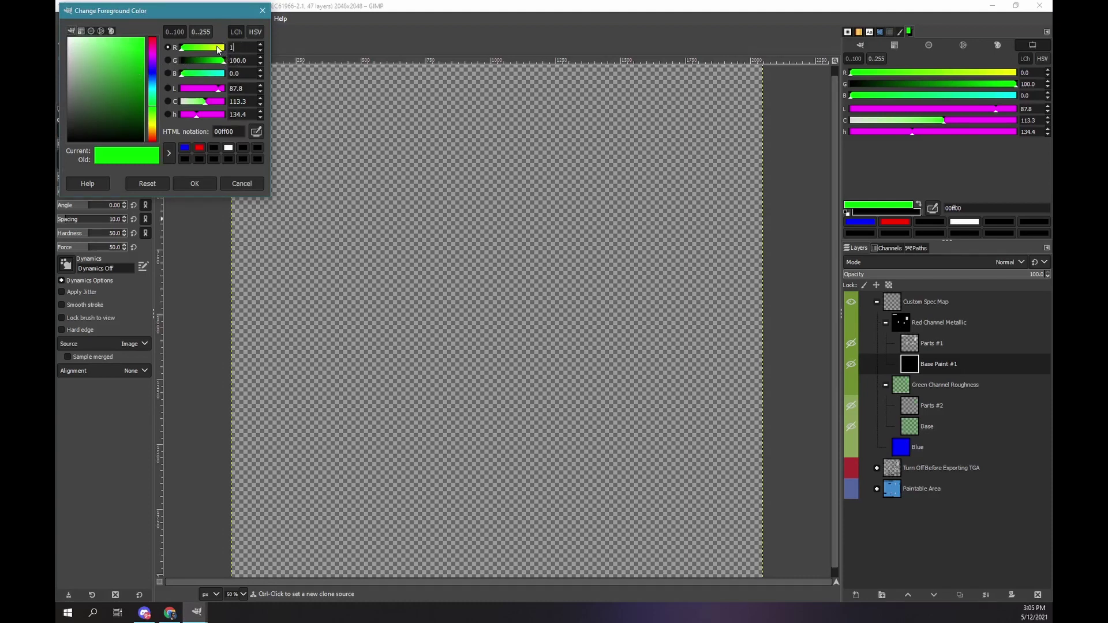
type("100")
left_click(237, 60)
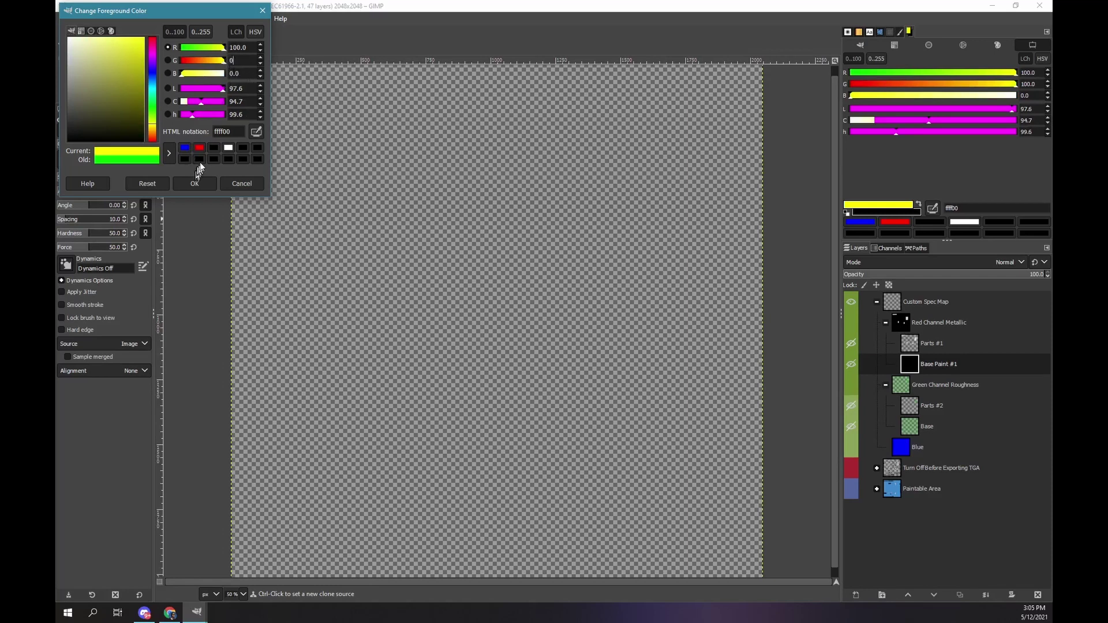
key("Tab")
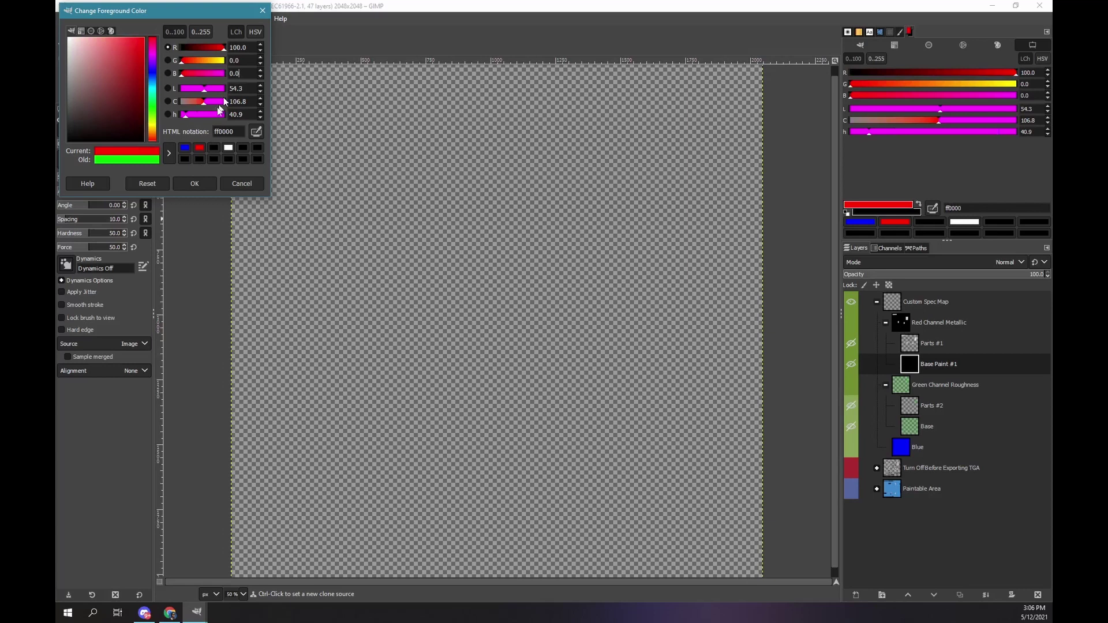
left_click(195, 184)
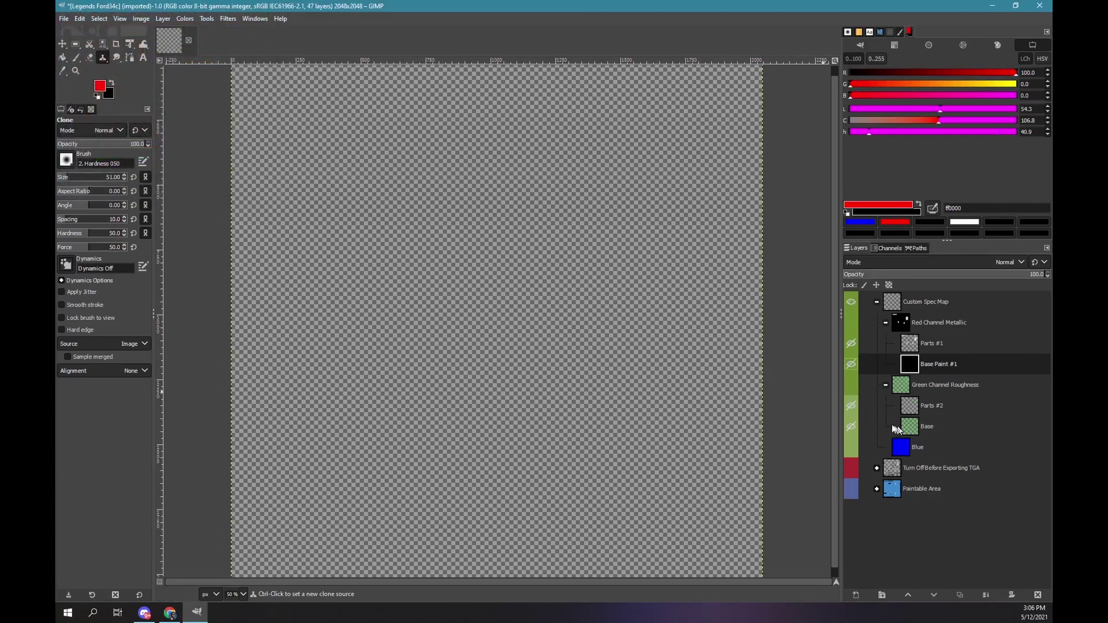
- Make the Red Channel Metallic group visible and hide its Parts #1 layer so only Base Paint #1 shows
left_click(851, 324)
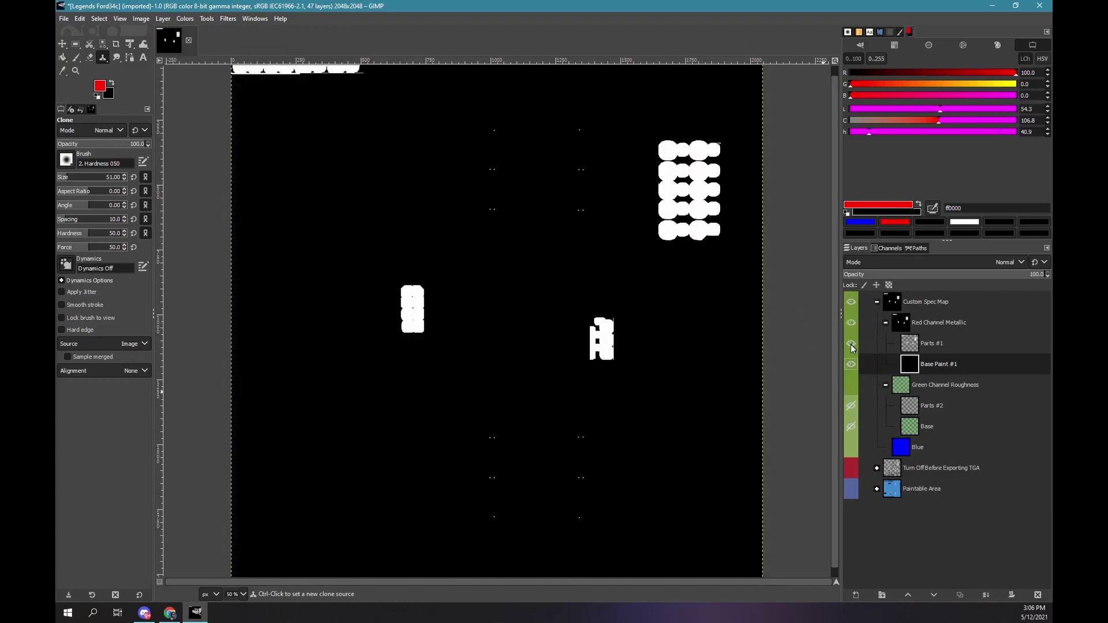
left_click(852, 344)
left_click(851, 344)
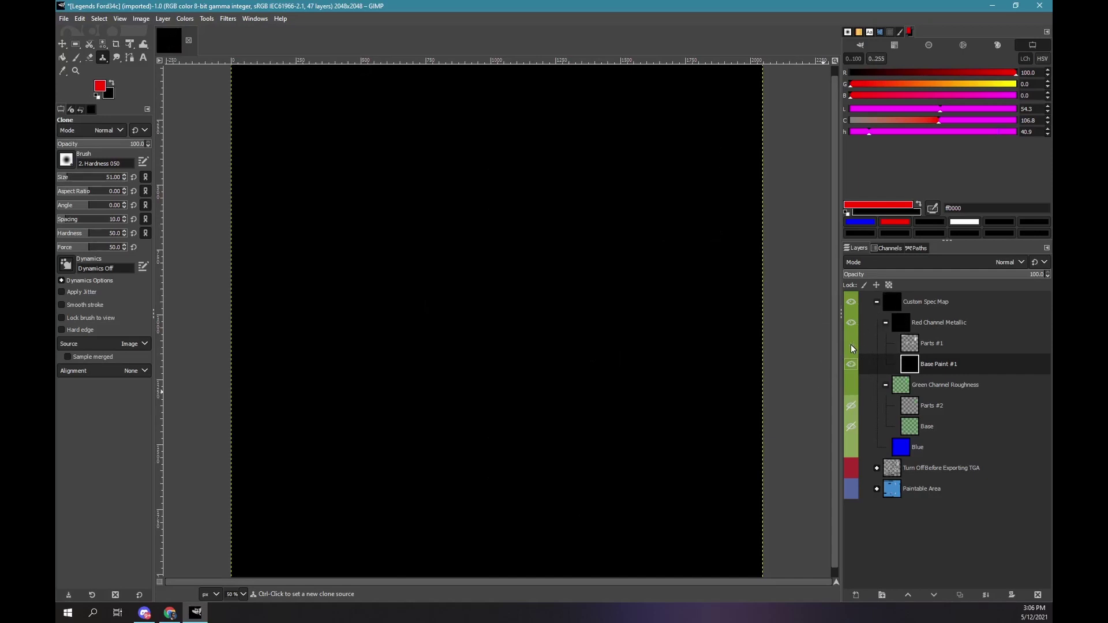
- Create a selection from the image's Red channel
left_click(888, 251)
left_click(888, 248)
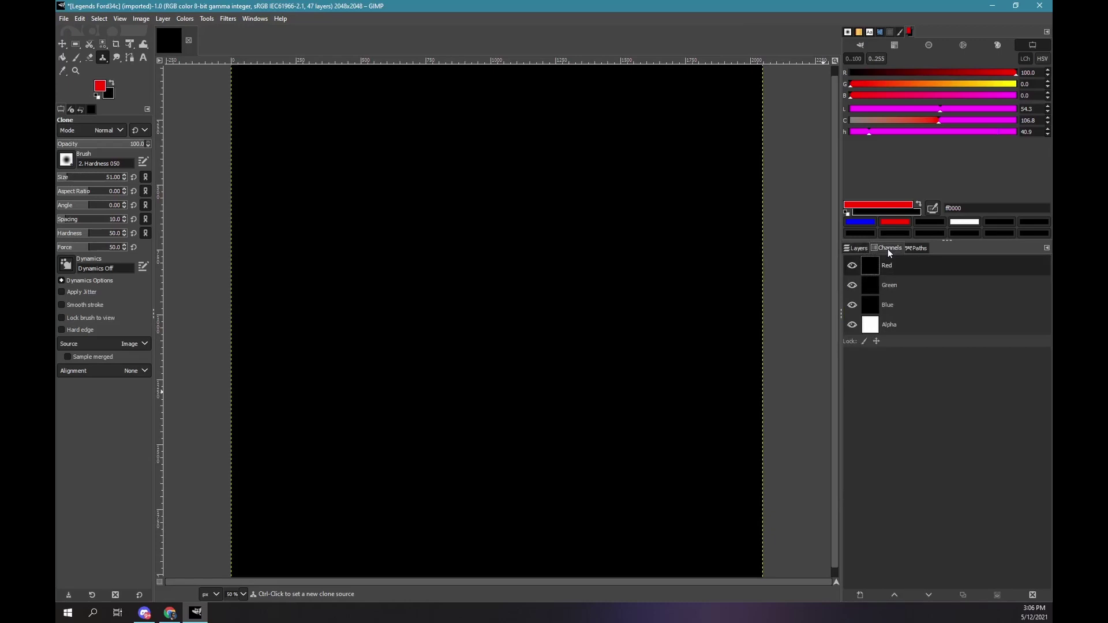
right_click(872, 265)
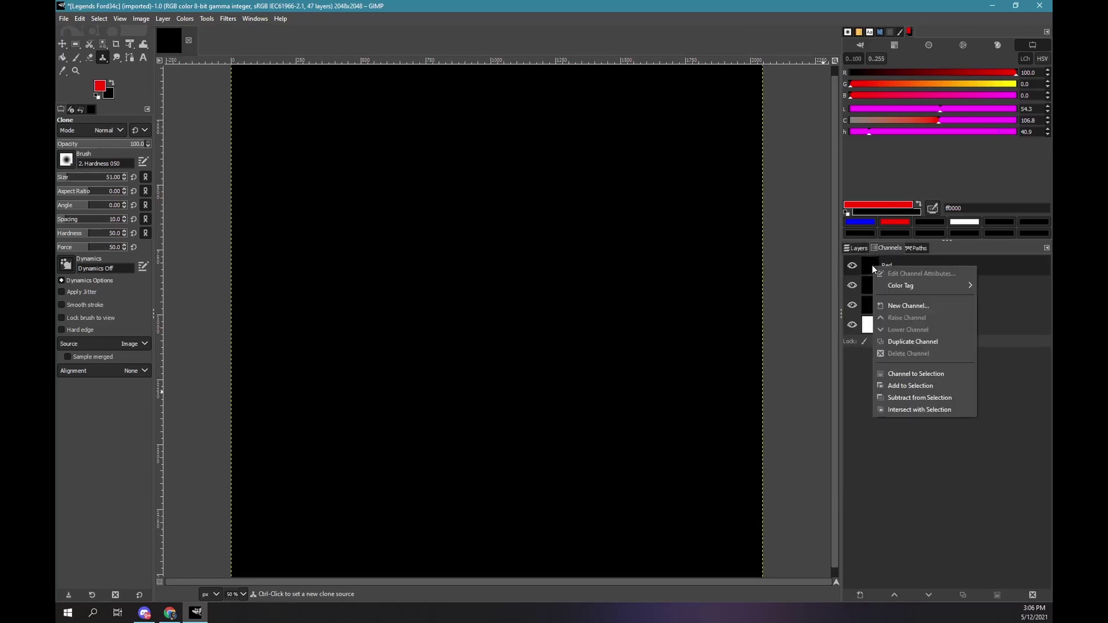
left_click(898, 373)
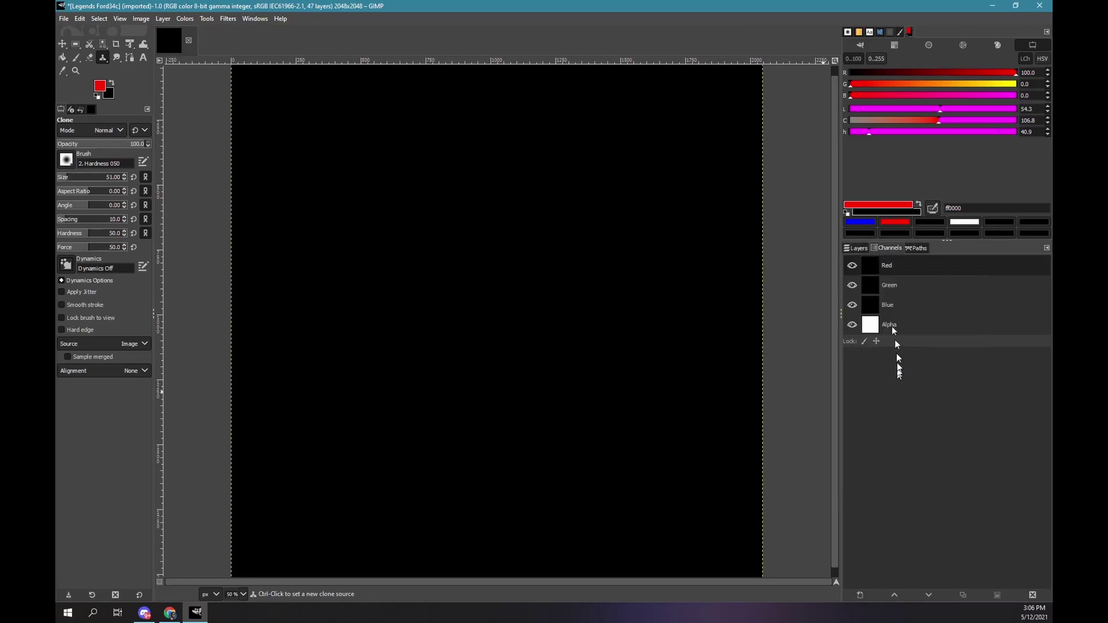
- Add a new layer named Base, filled with the red foreground color, directly above Base Paint #1 in the Red Channel Metallic group
left_click(857, 249)
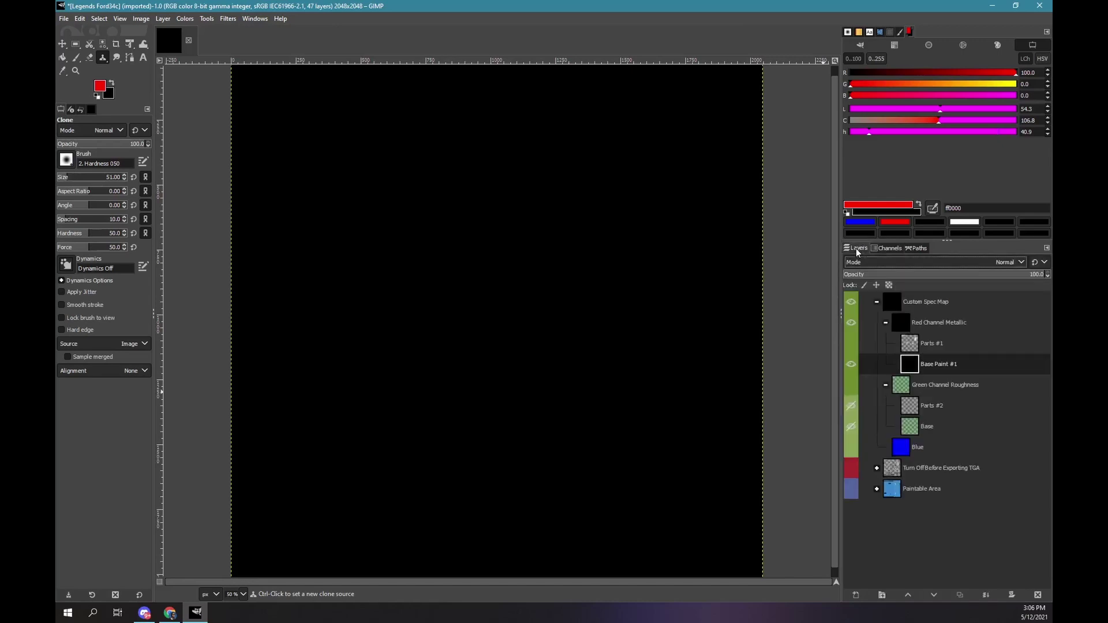
right_click(911, 368)
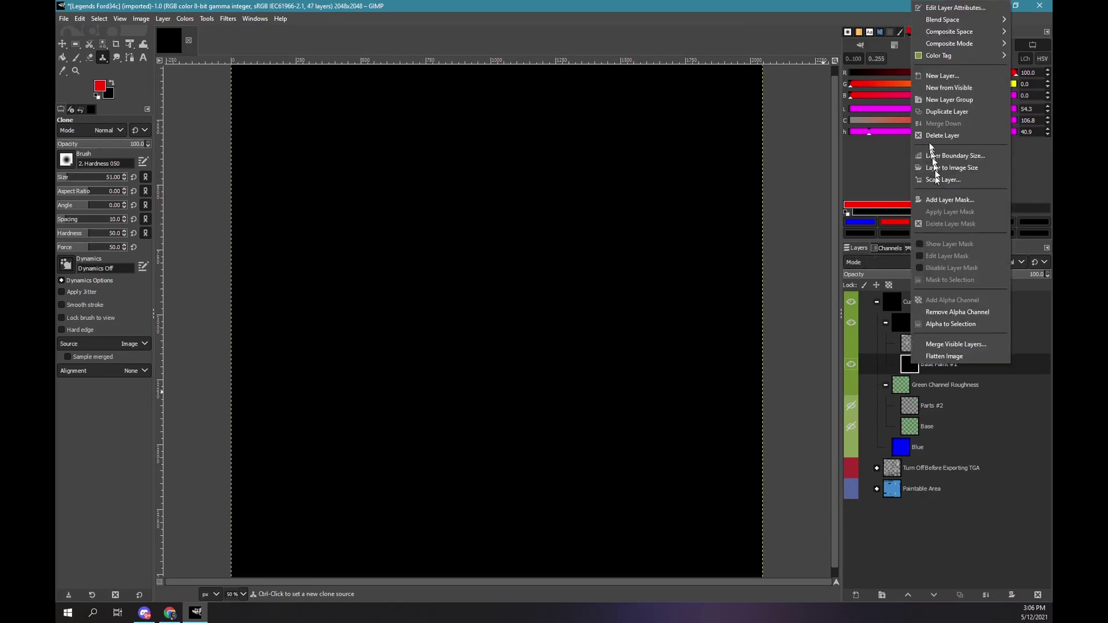
left_click(934, 77)
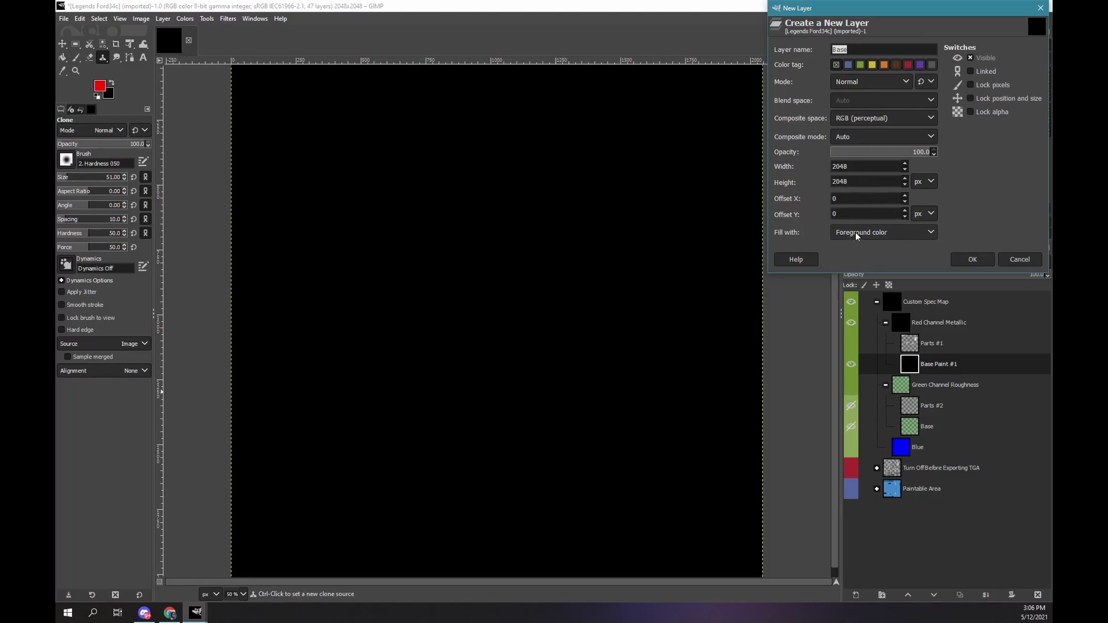
left_click(972, 259)
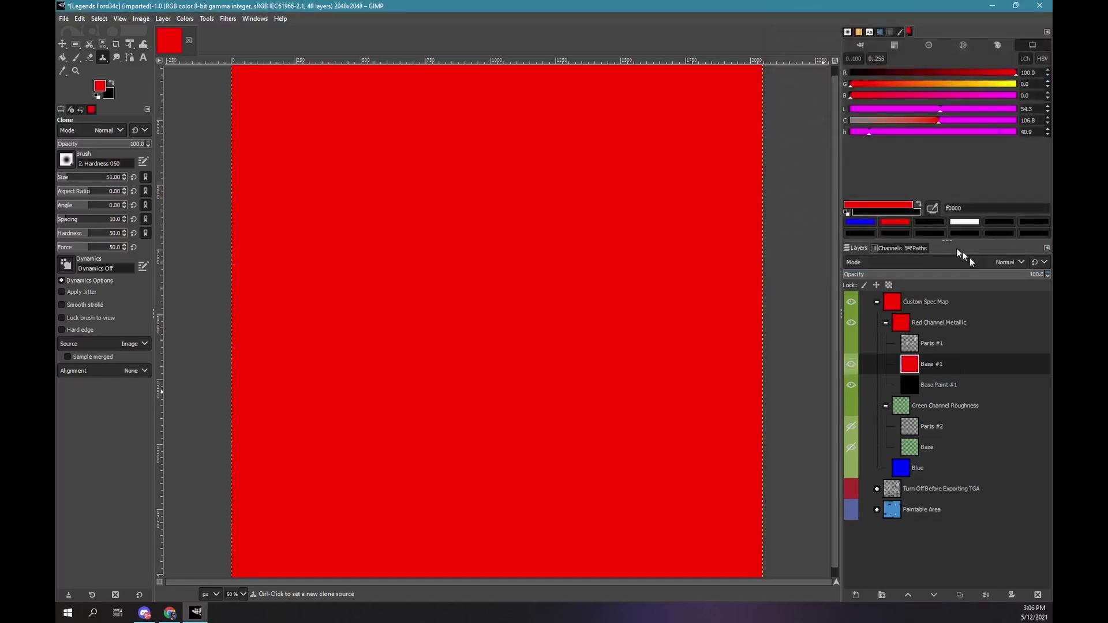
- Add a layer mask to the new red base layer, initialized from the current selection and not inverted
right_click(908, 369)
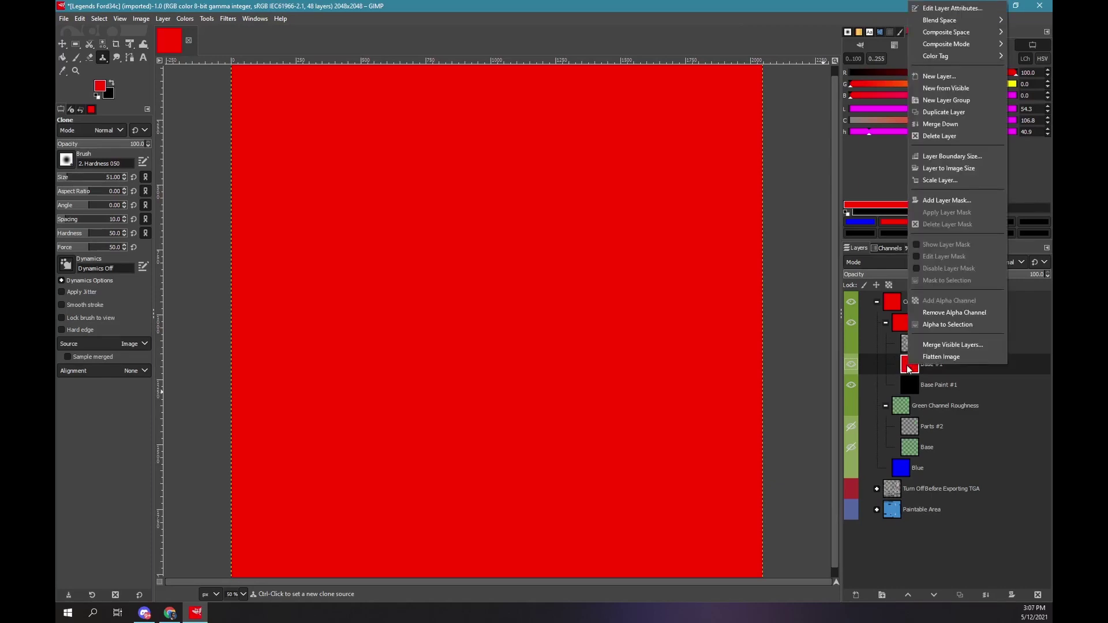
left_click(973, 200)
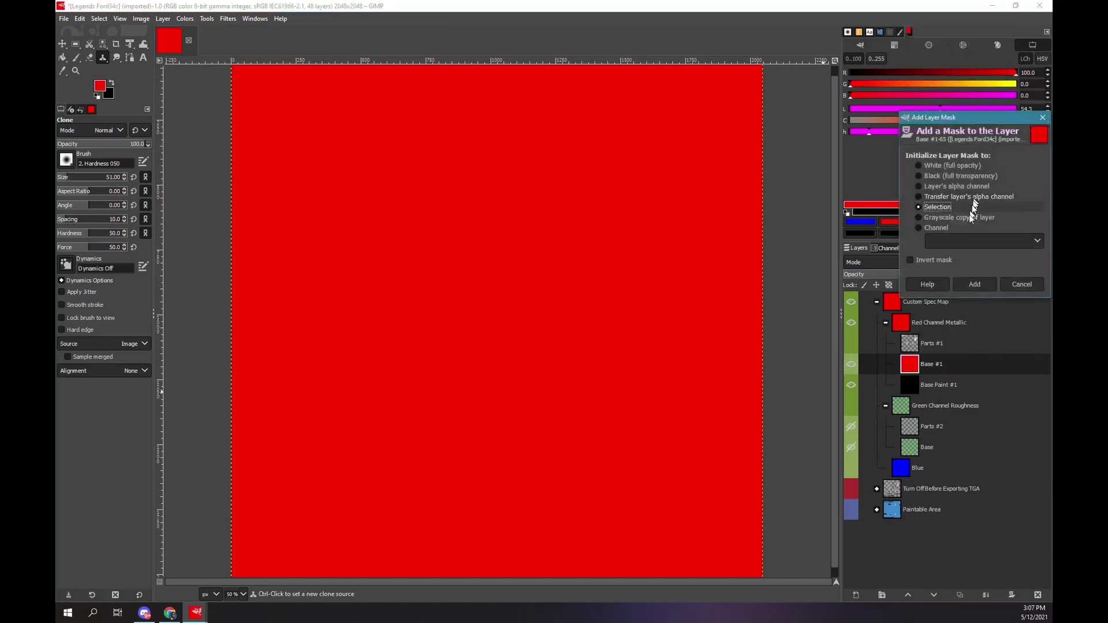
left_click(941, 207)
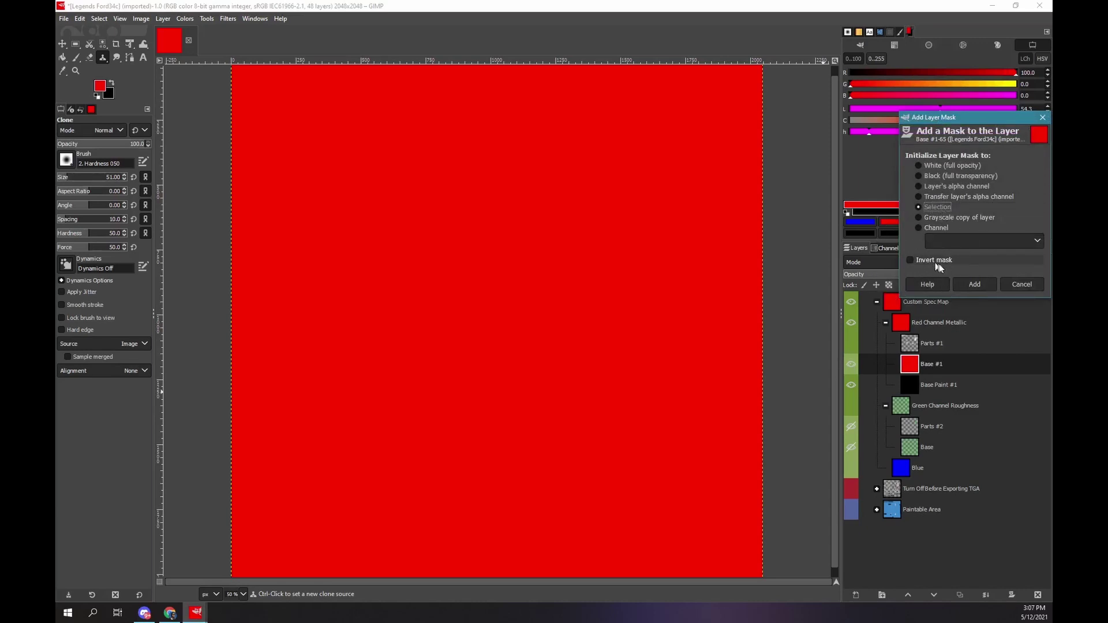
left_click(973, 284)
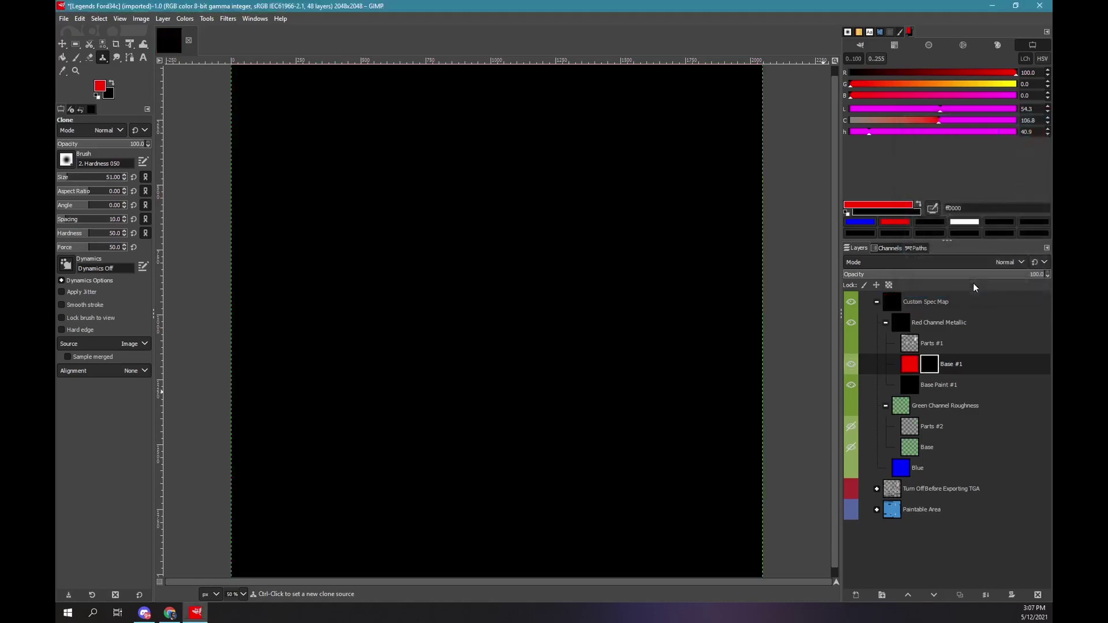